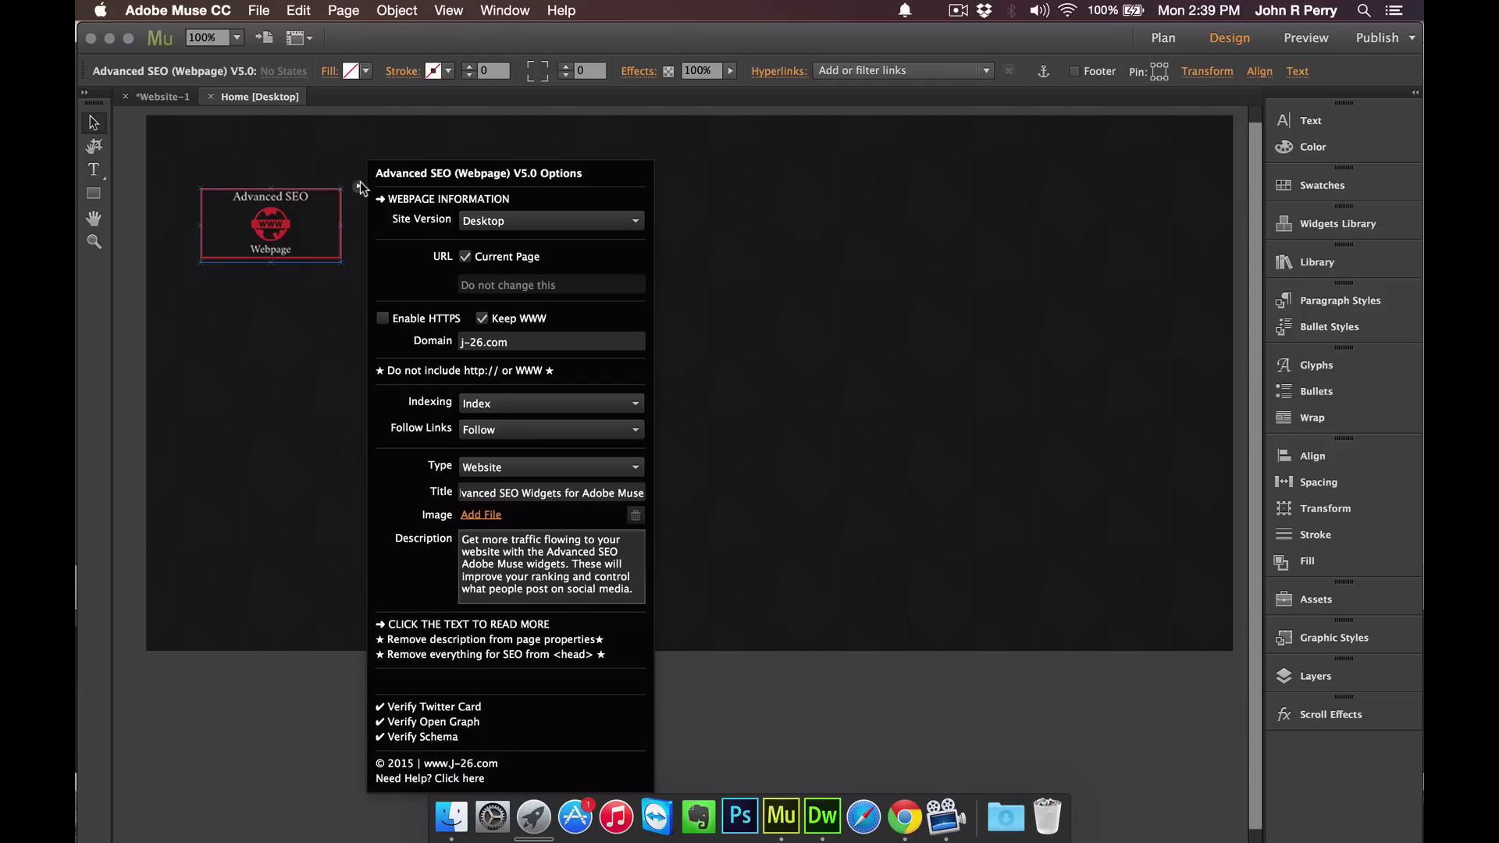
# Paste the Advanced SEO widget onto the Home page's Tablet layout, near the upper left
pyautogui.click(251, 218)
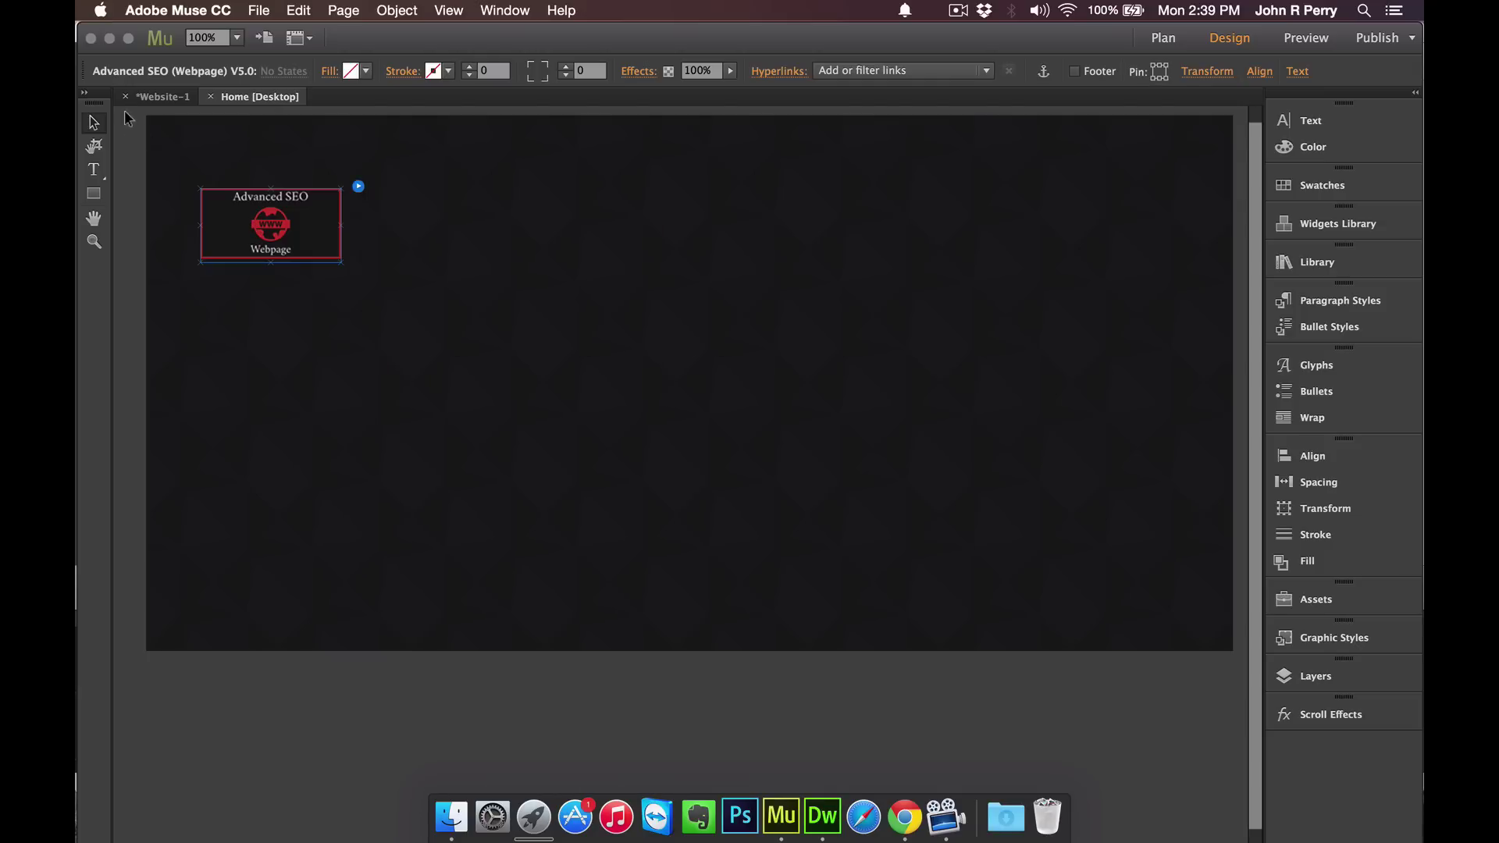
pyautogui.click(161, 97)
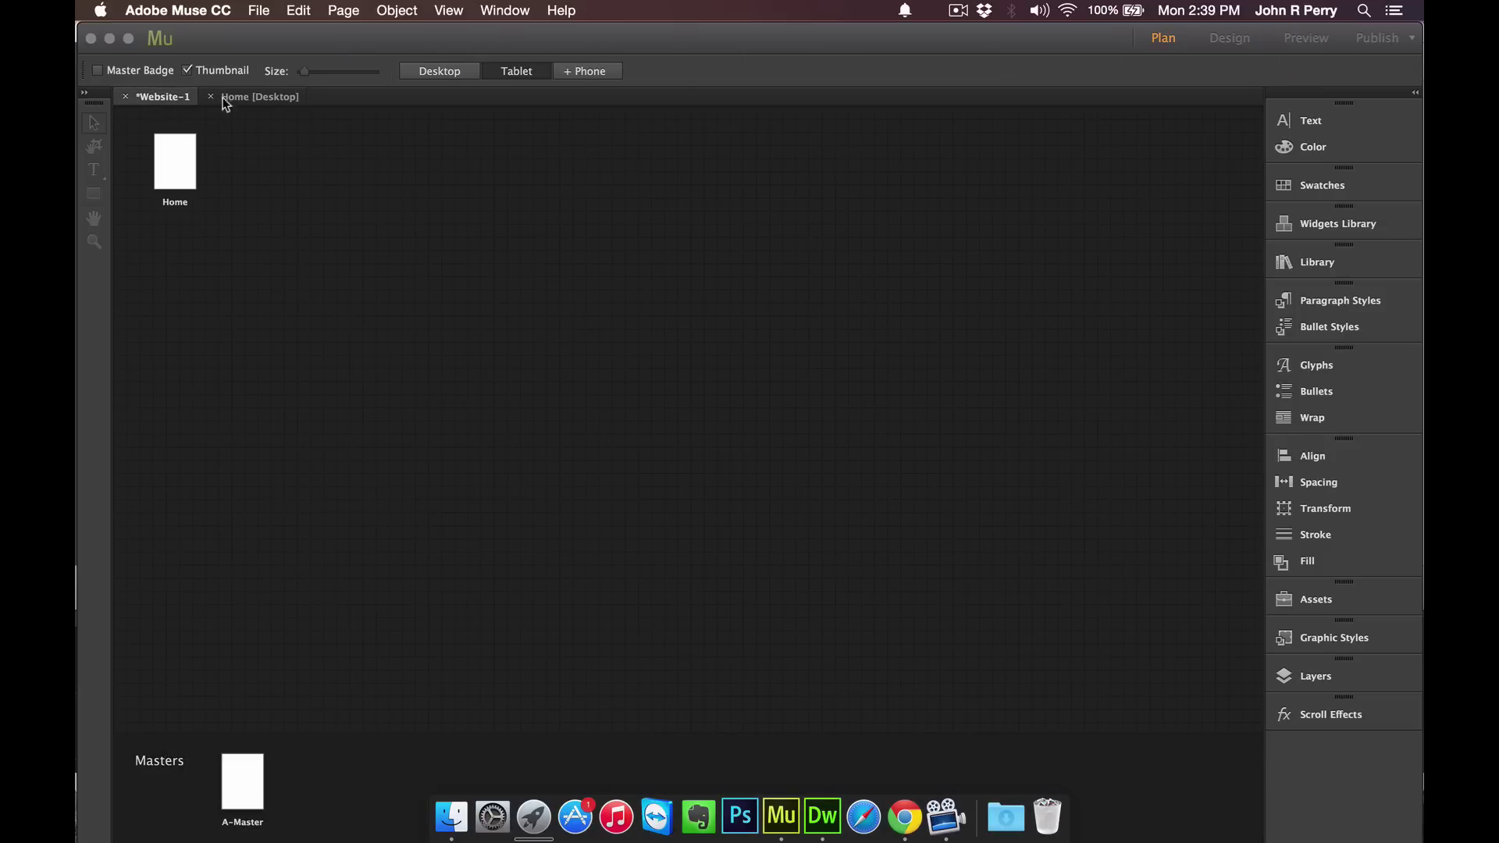
pyautogui.doubleClick(171, 164)
pyautogui.press('super+v')
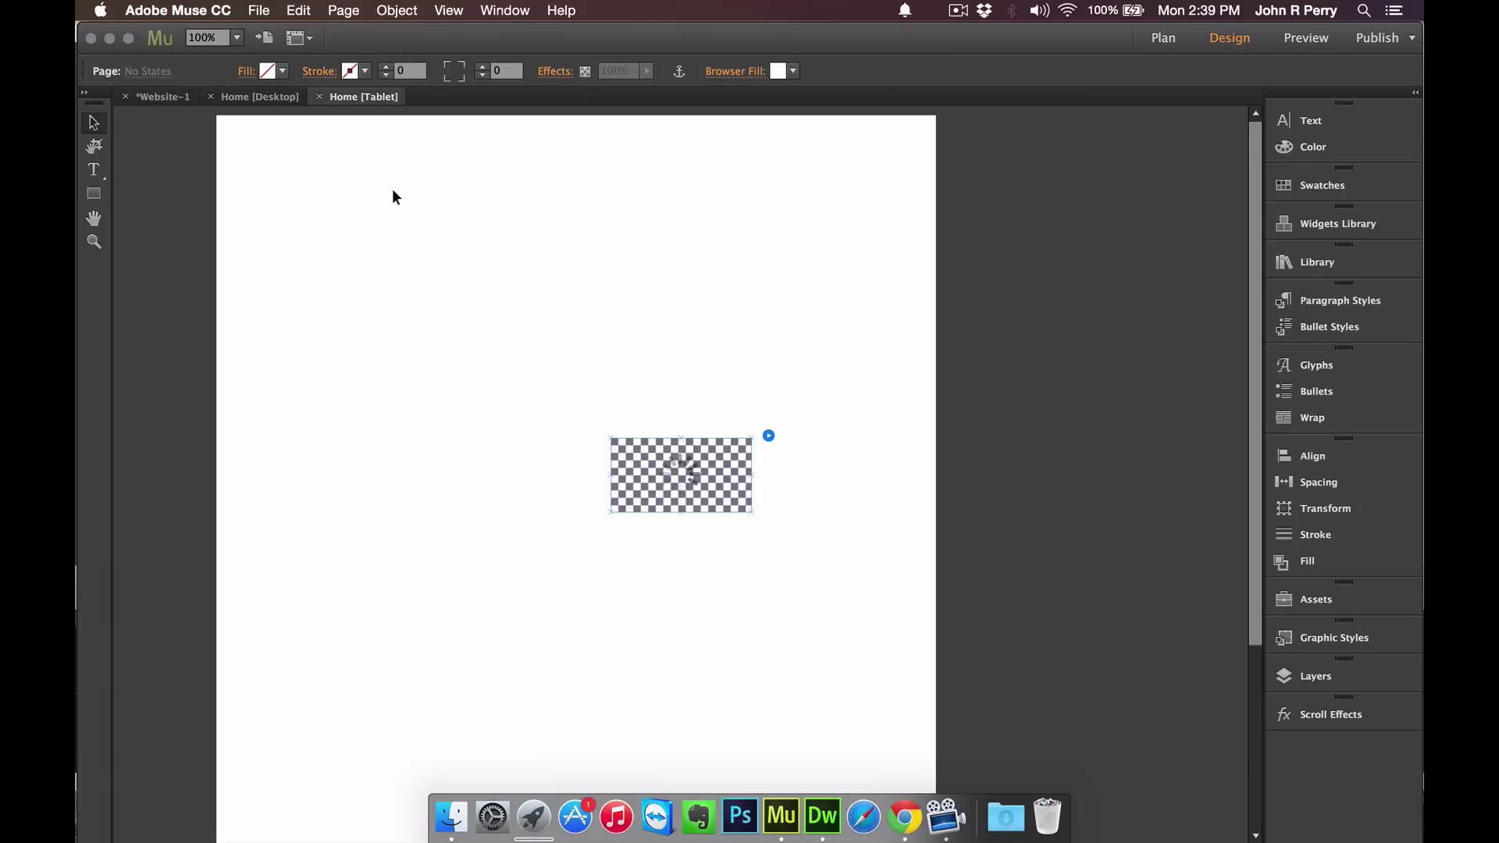
pyautogui.moveTo(672, 455); pyautogui.dragTo(467, 296)
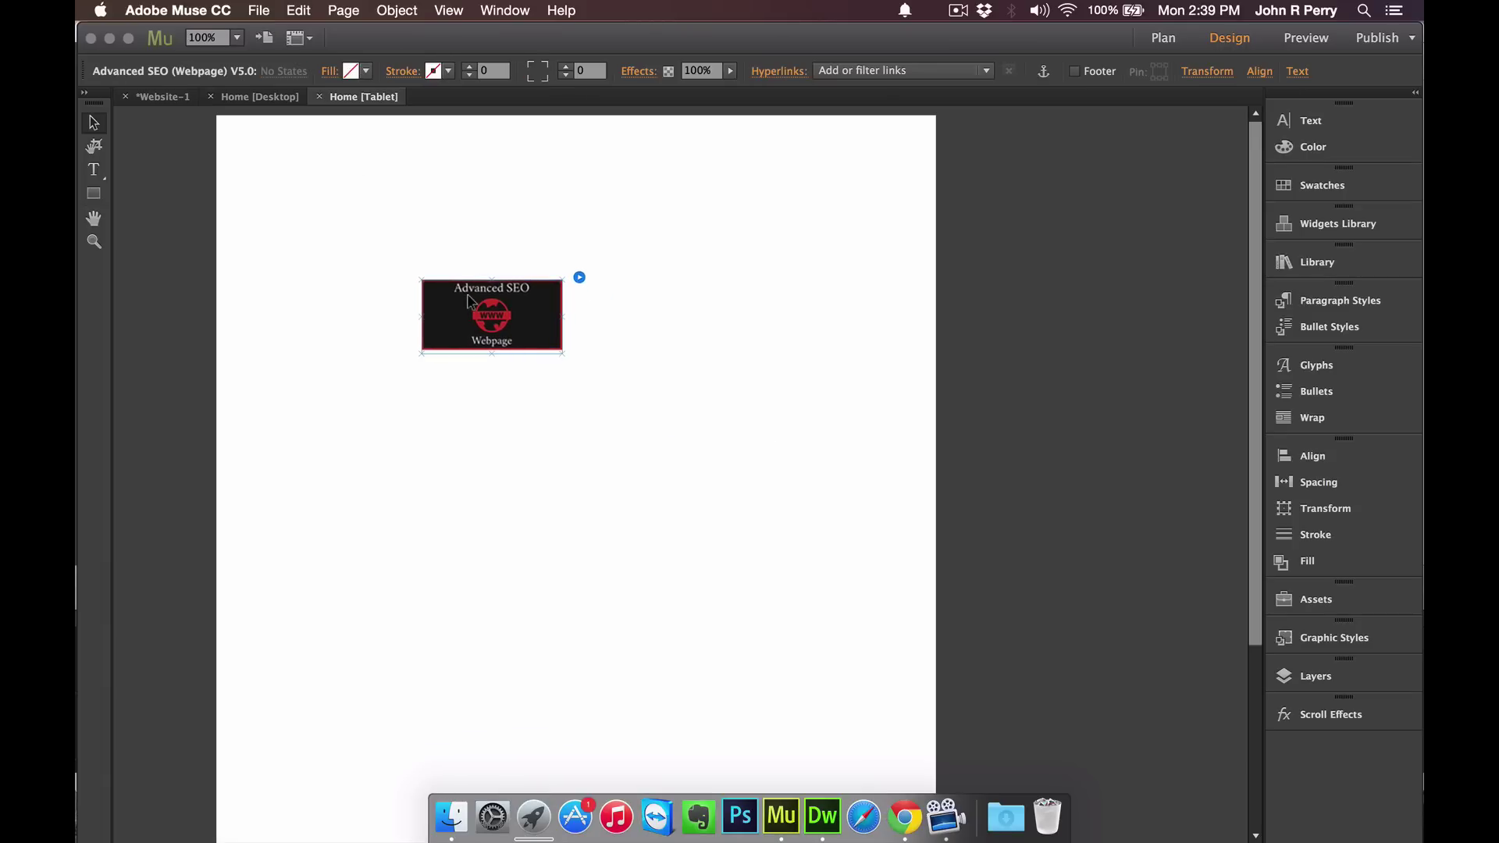
# Set the tablet widget's Site Version to Tablet, then reopen the desktop Home widget's options
pyautogui.click(580, 278)
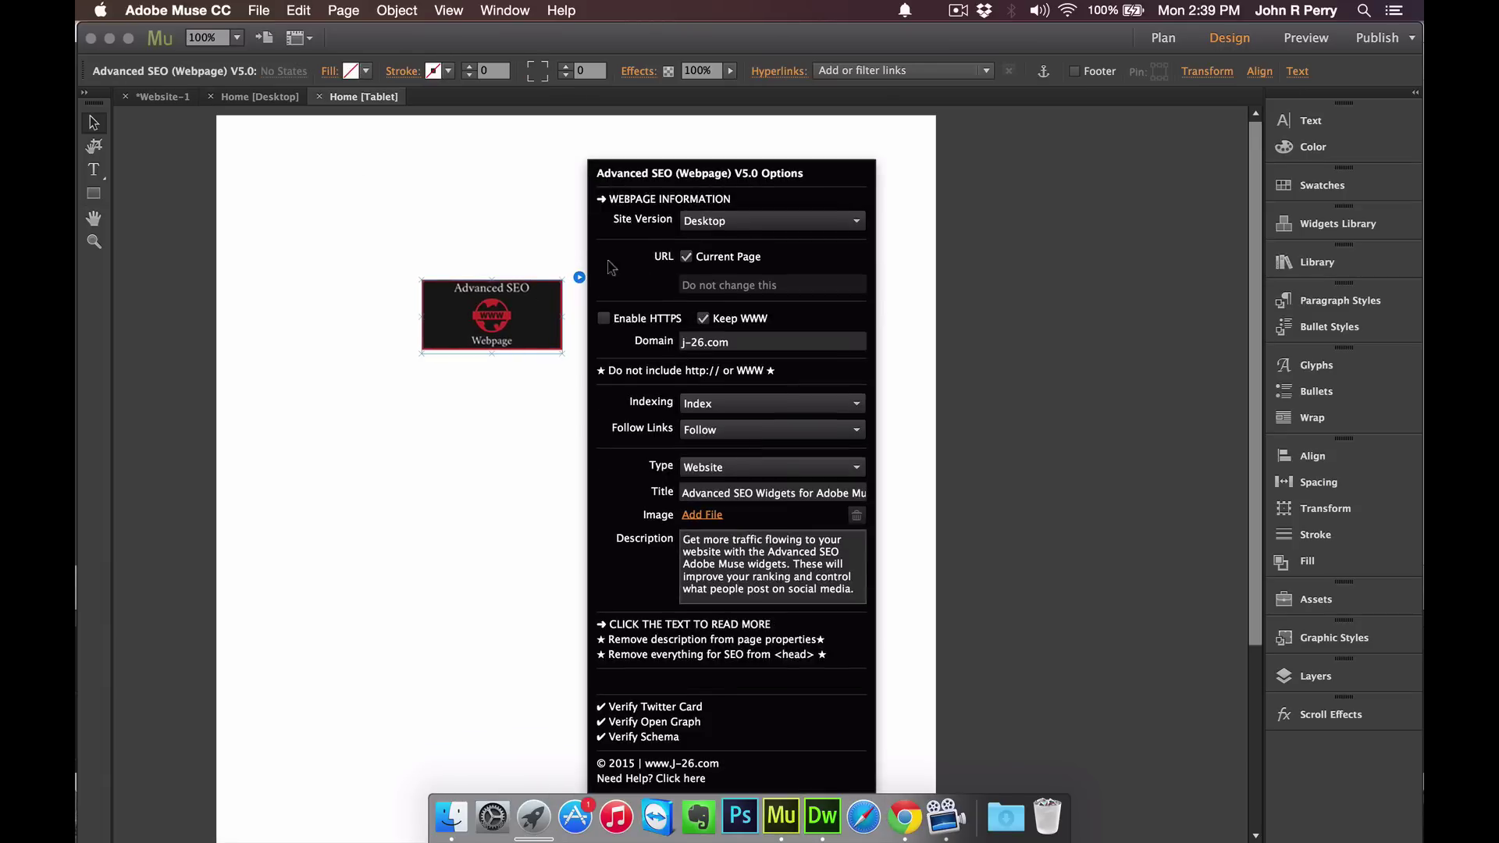
pyautogui.click(756, 222)
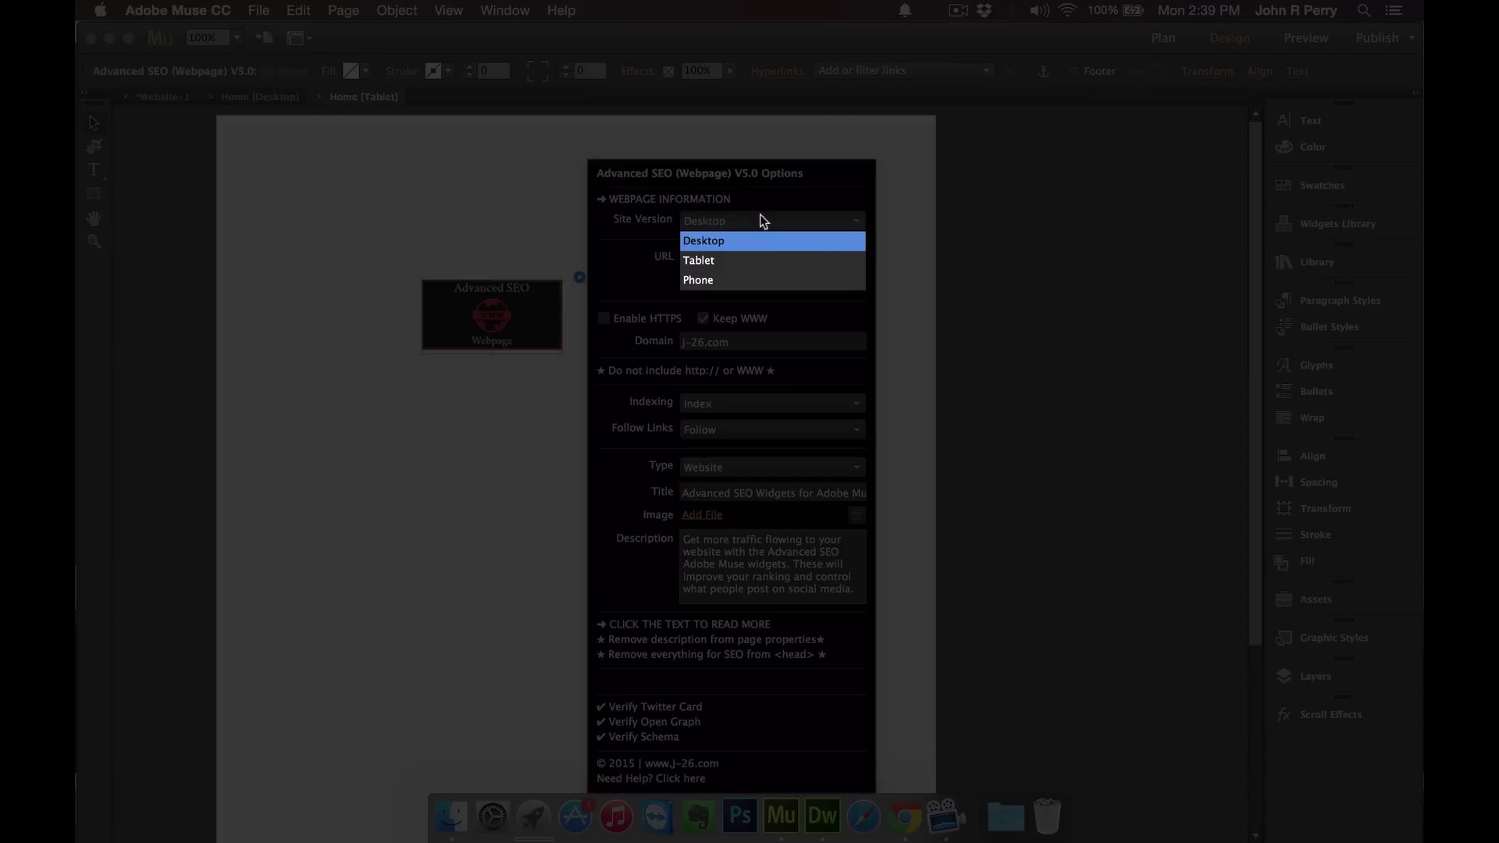
pyautogui.click(734, 255)
pyautogui.click(501, 318)
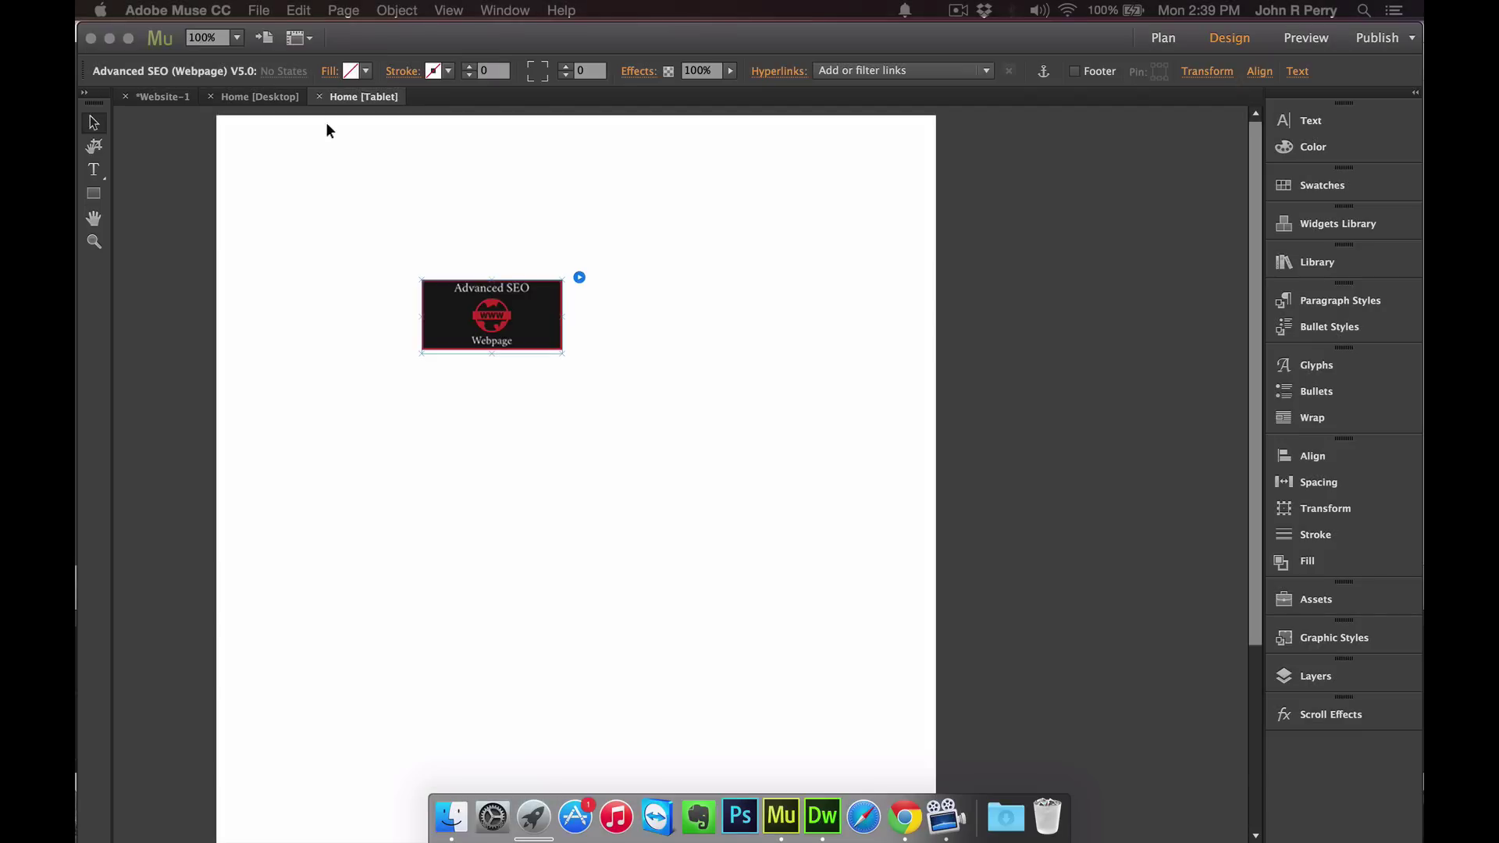
pyautogui.click(245, 96)
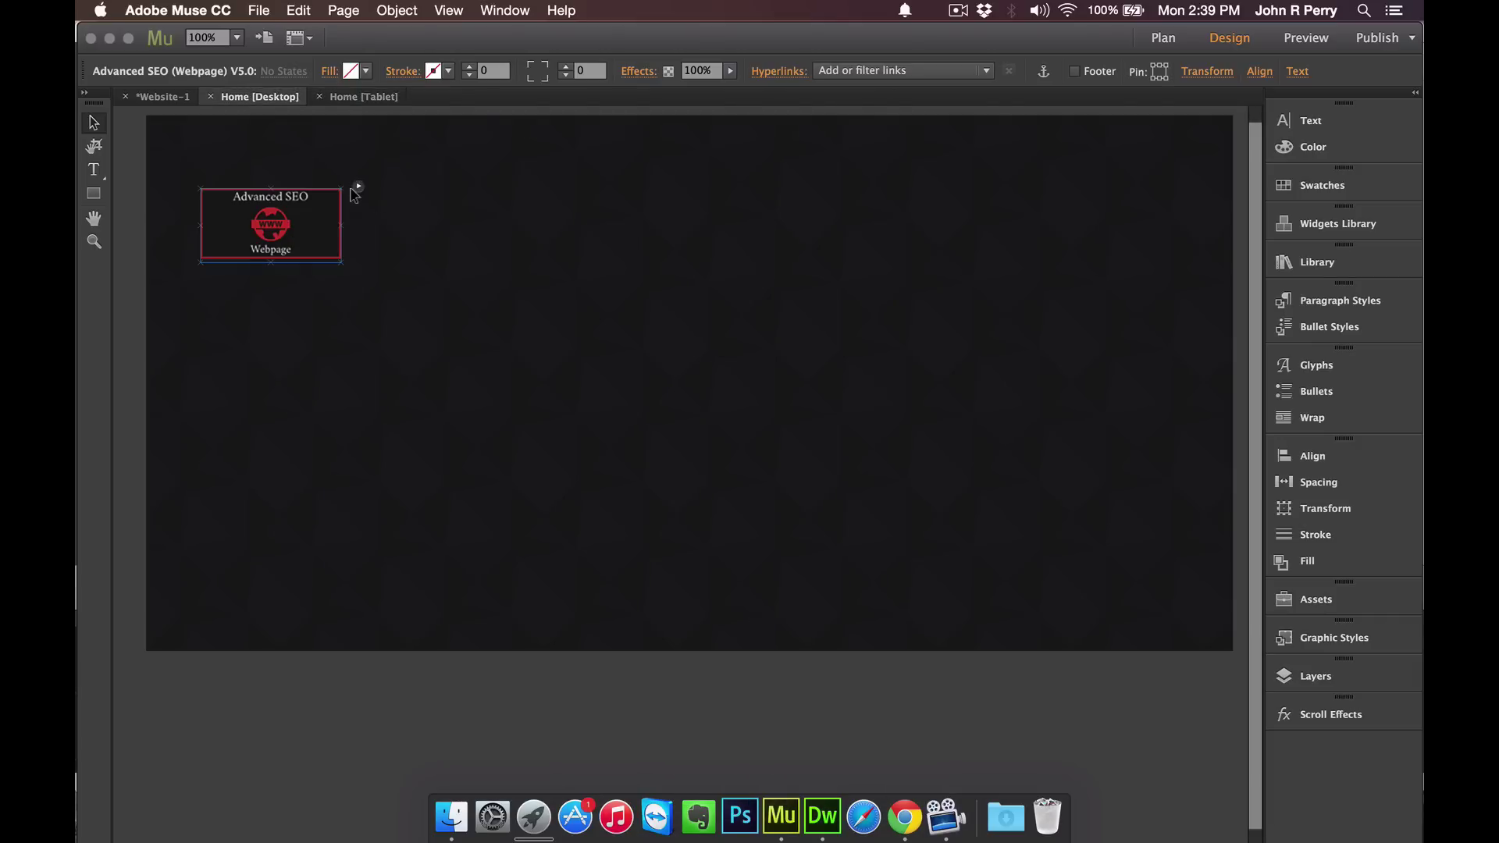
pyautogui.click(357, 187)
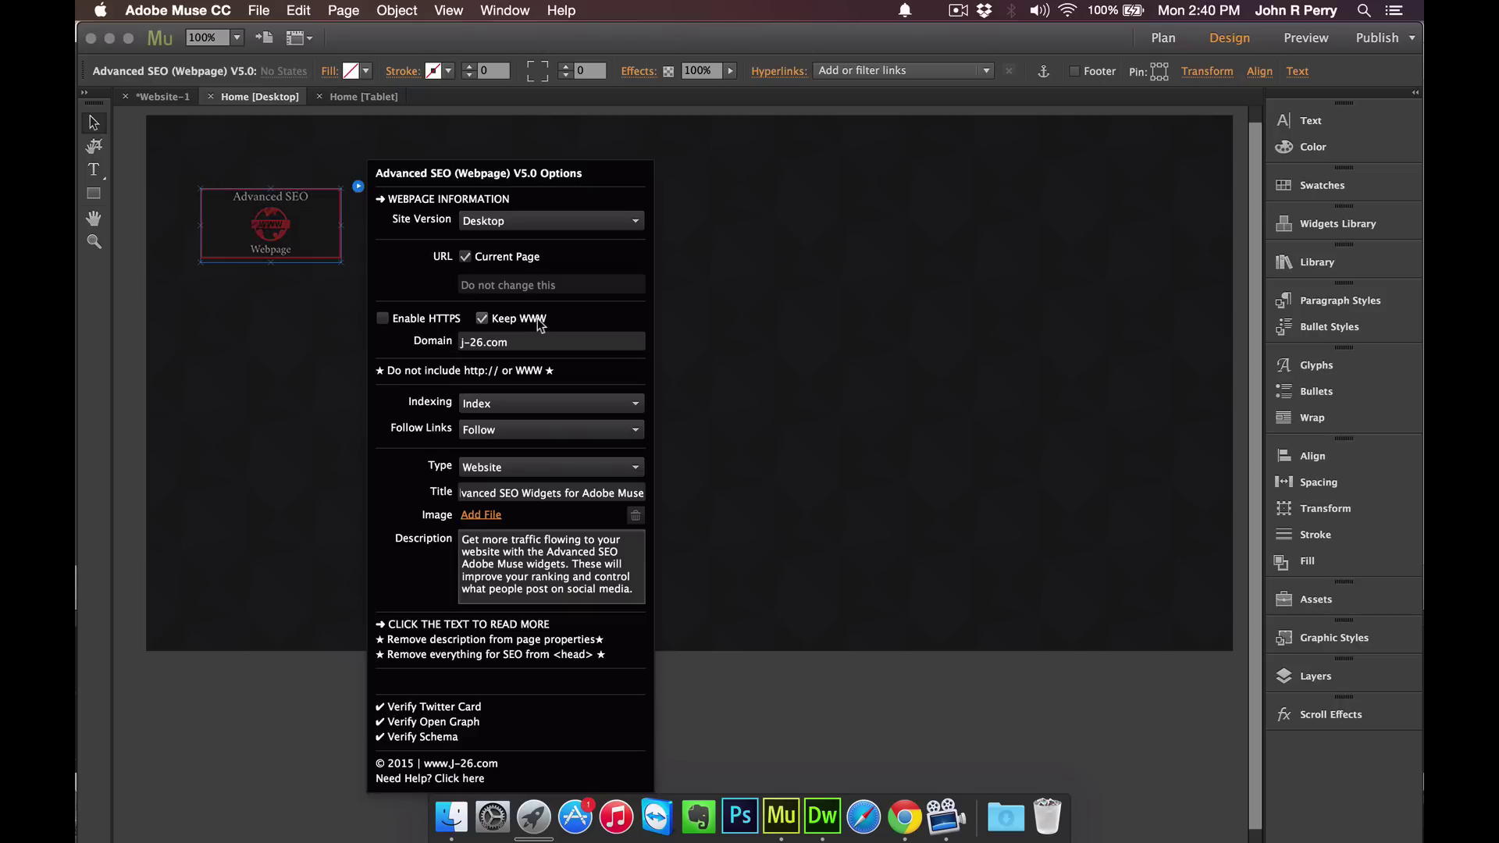
pyautogui.click(550, 341)
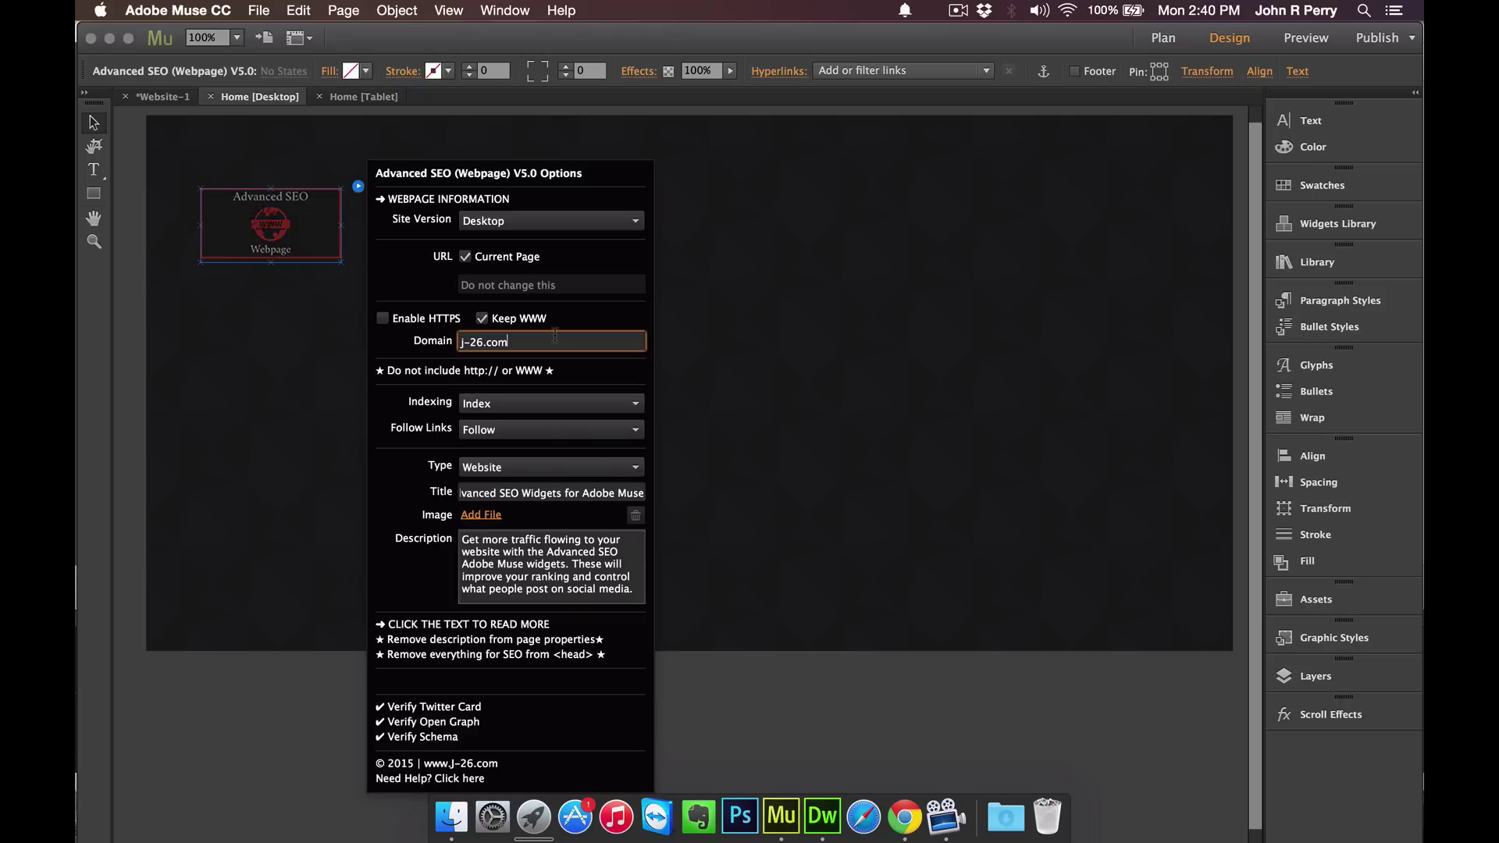
pyautogui.tripleClick(569, 331)
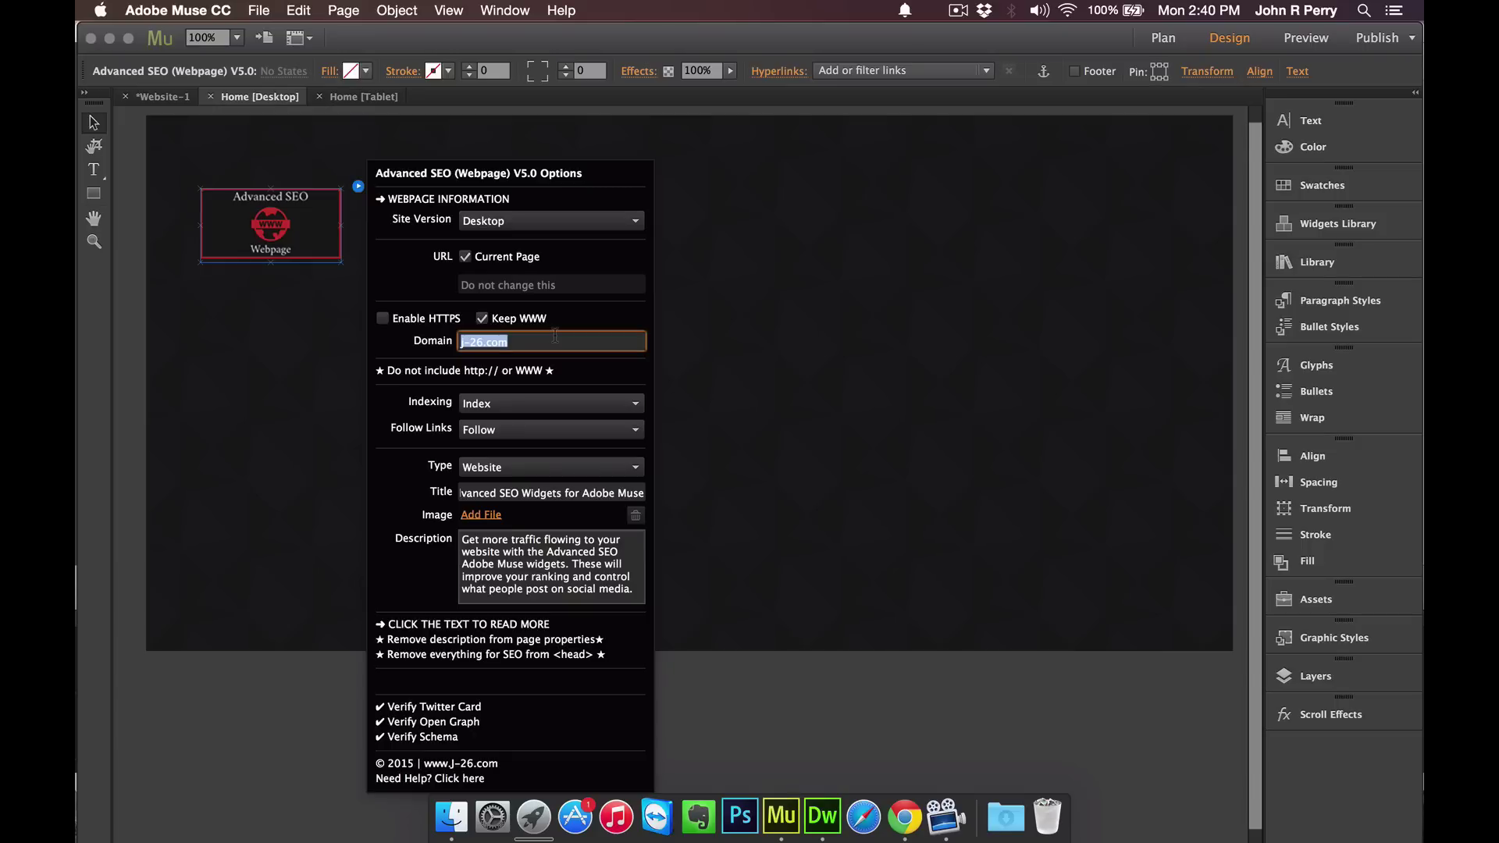
pyautogui.write('facebook.com')
pyautogui.press('Return')
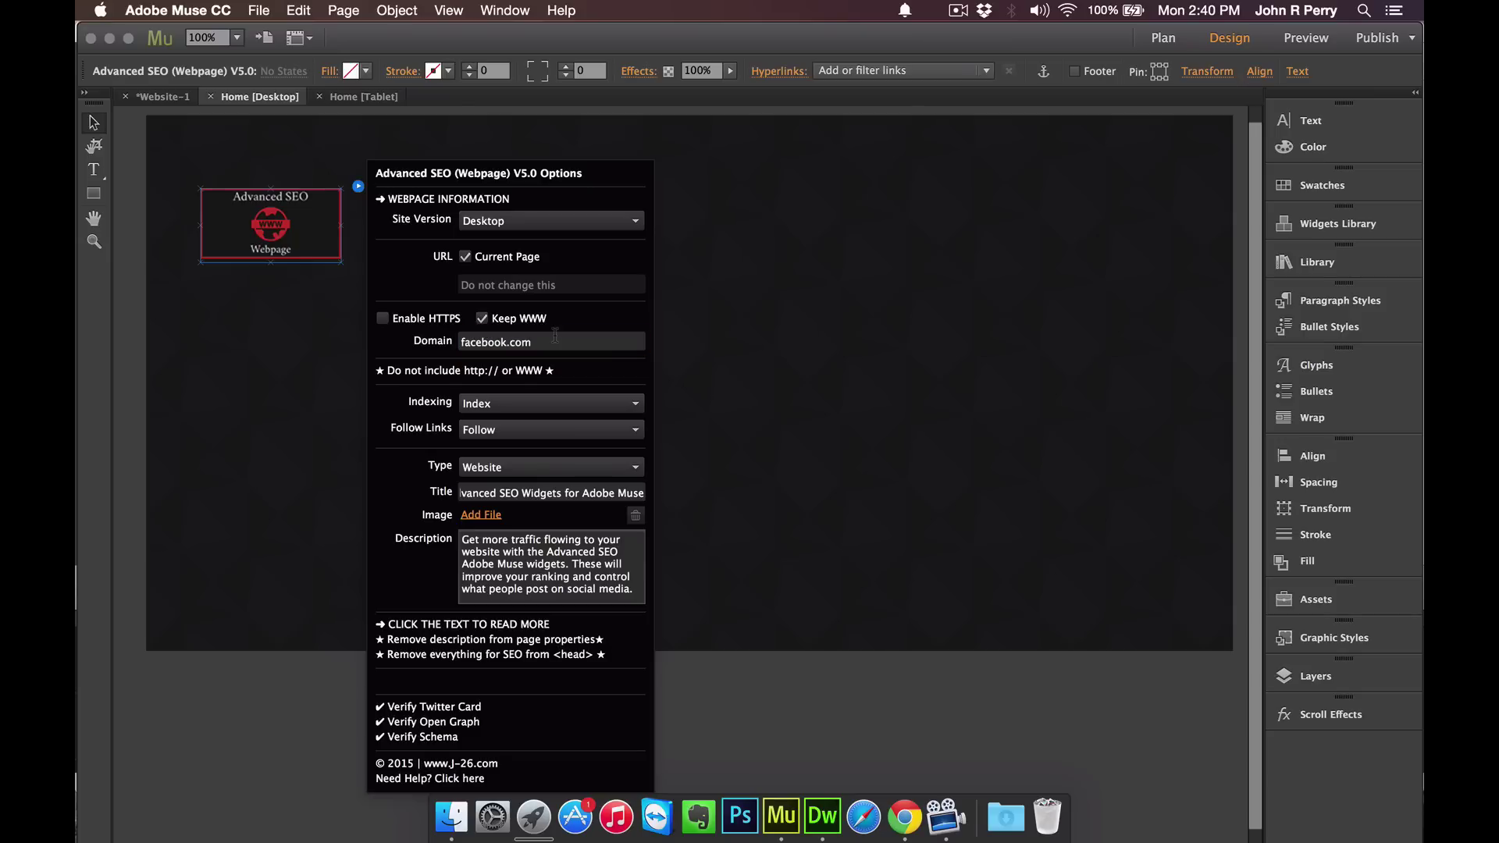
pyautogui.click(554, 336)
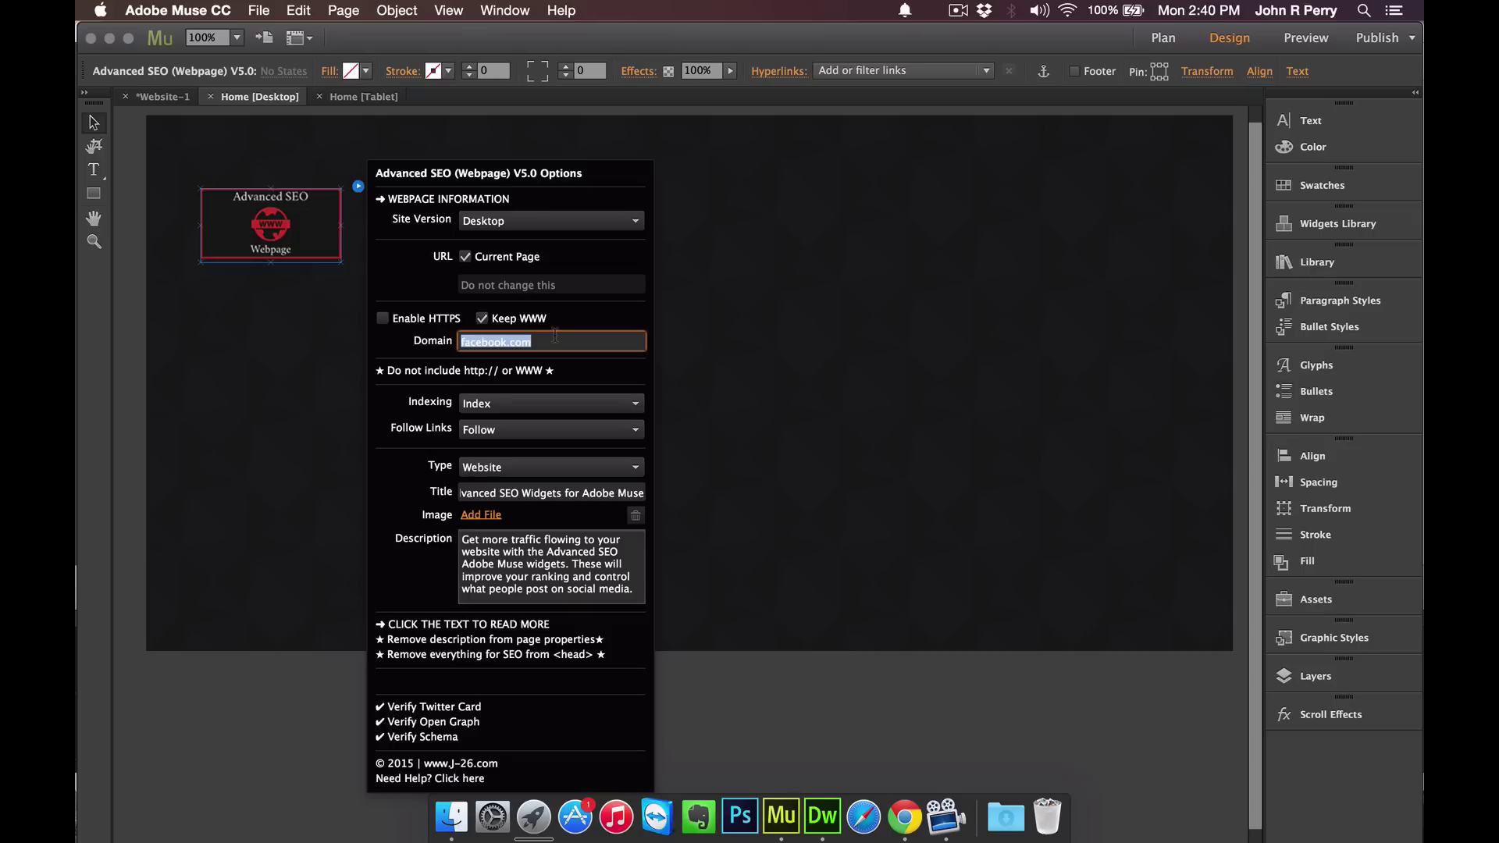
pyautogui.write('davanced')
pyautogui.press('super+a')
pyautogui.write('advacned-seo.j-26.com')
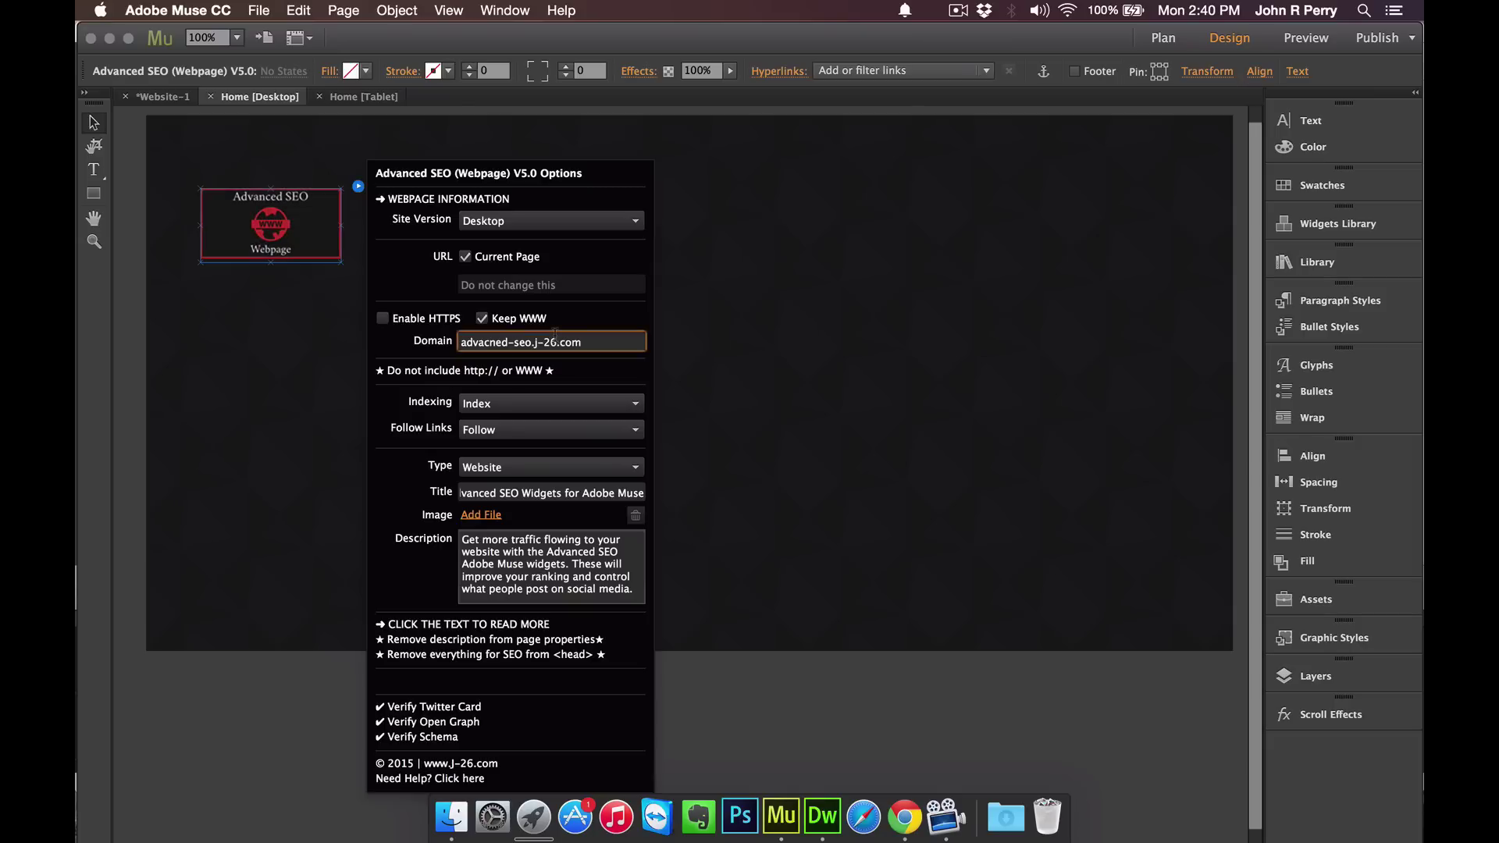
pyautogui.press('super+a')
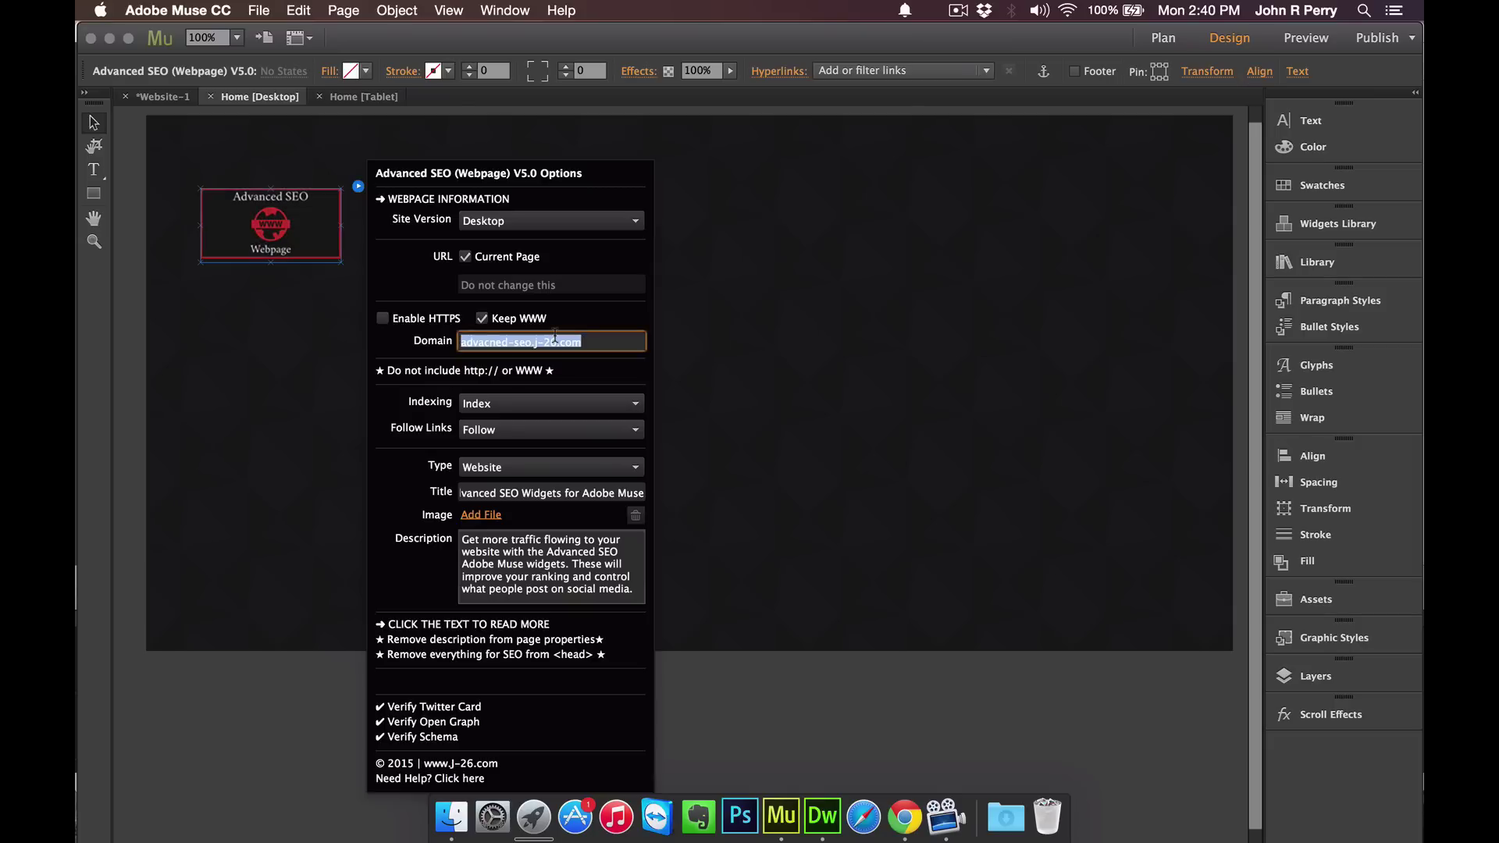
pyautogui.press('BackSpace')
pyautogui.write('j-26')
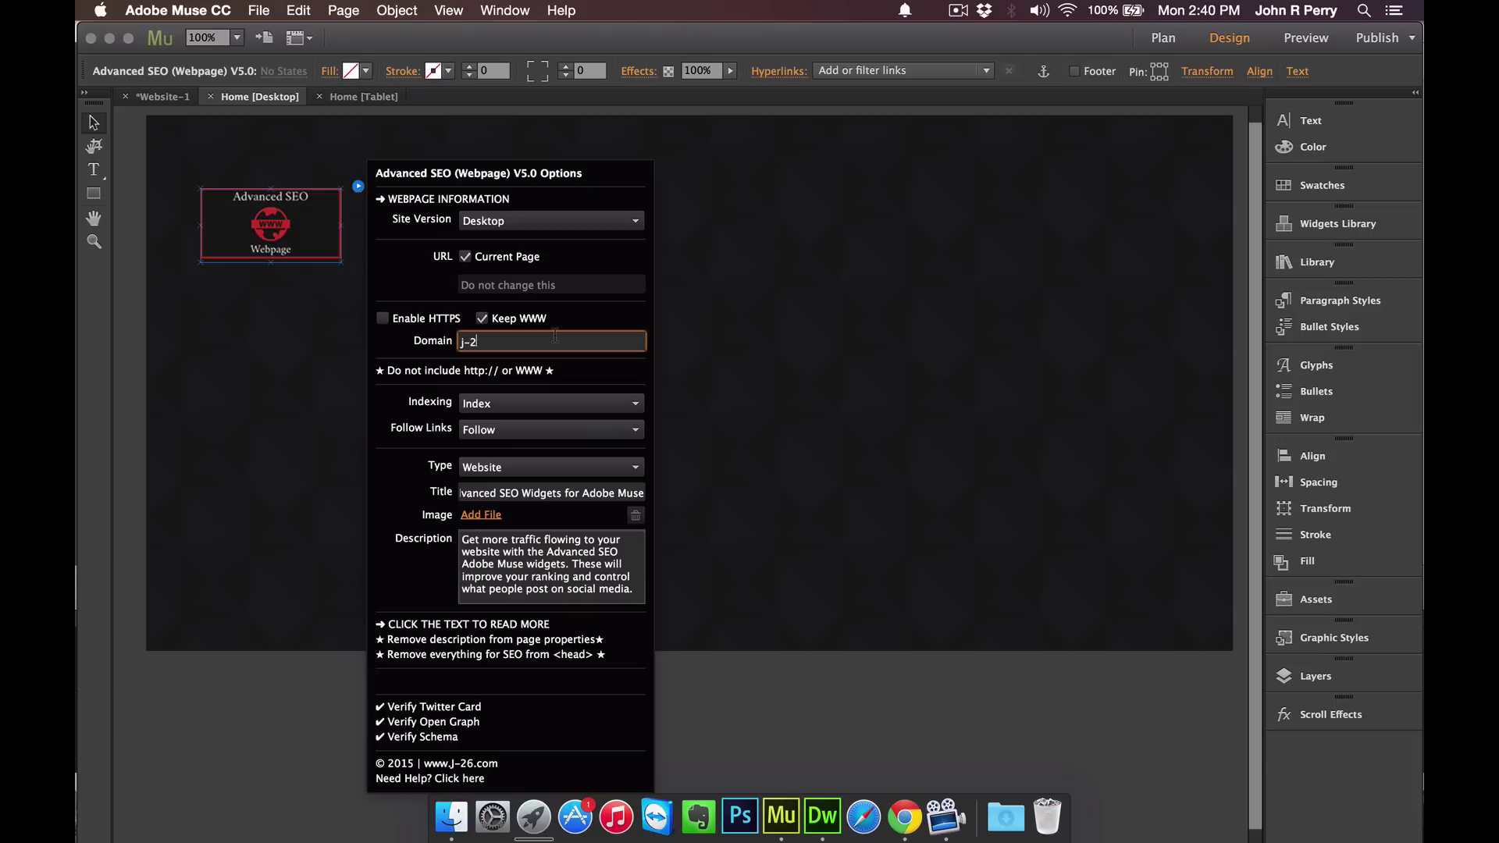
pyautogui.write('.com')
pyautogui.press('Return')
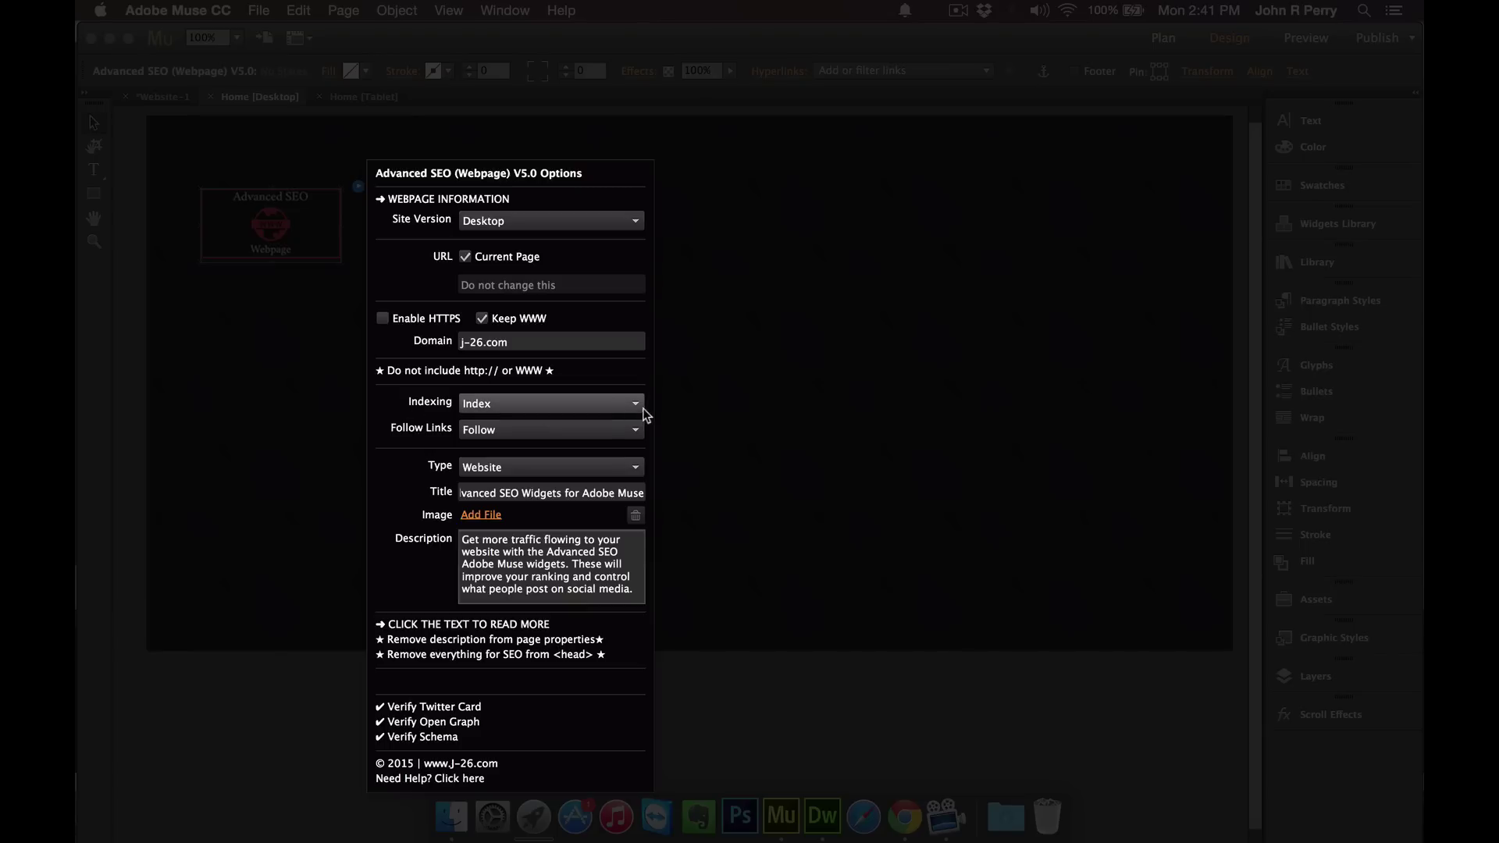
# Keep Indexing on Index after briefly trying No index, and leave Follow Links on Follow
pyautogui.click(637, 406)
pyautogui.click(637, 409)
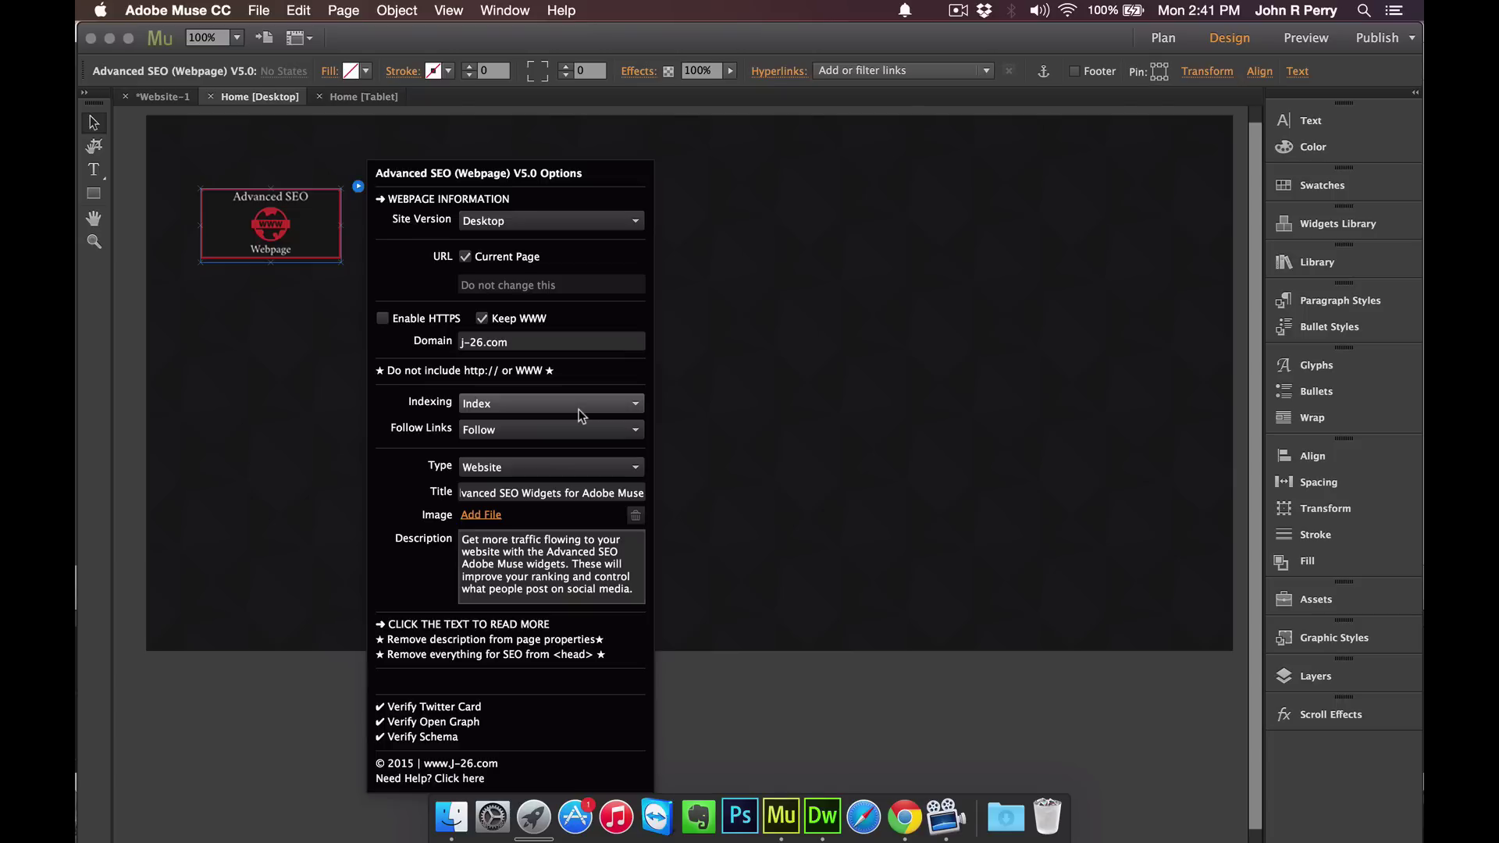
pyautogui.click(579, 409)
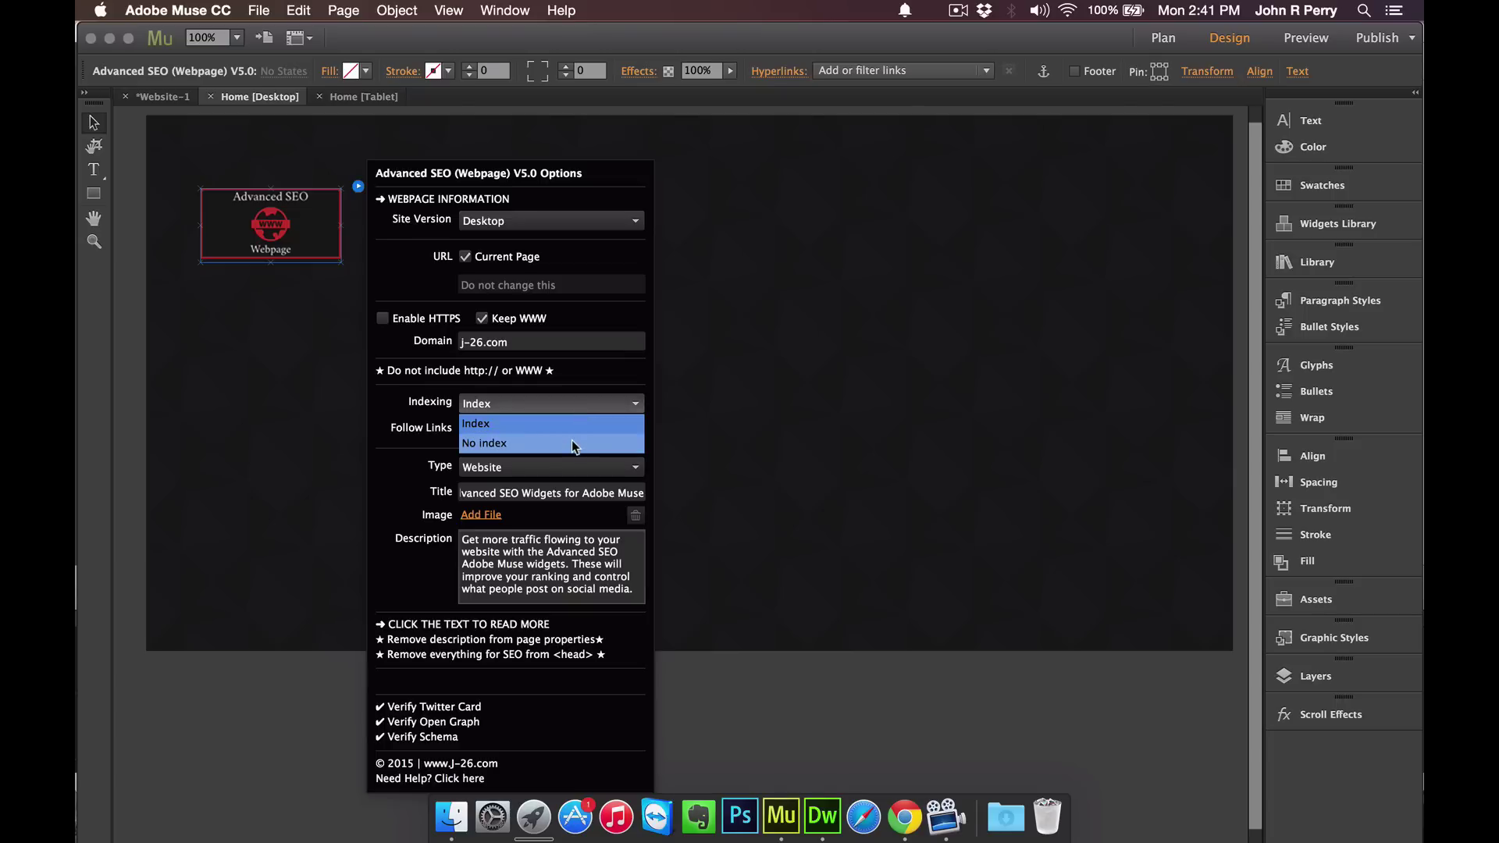
pyautogui.click(571, 439)
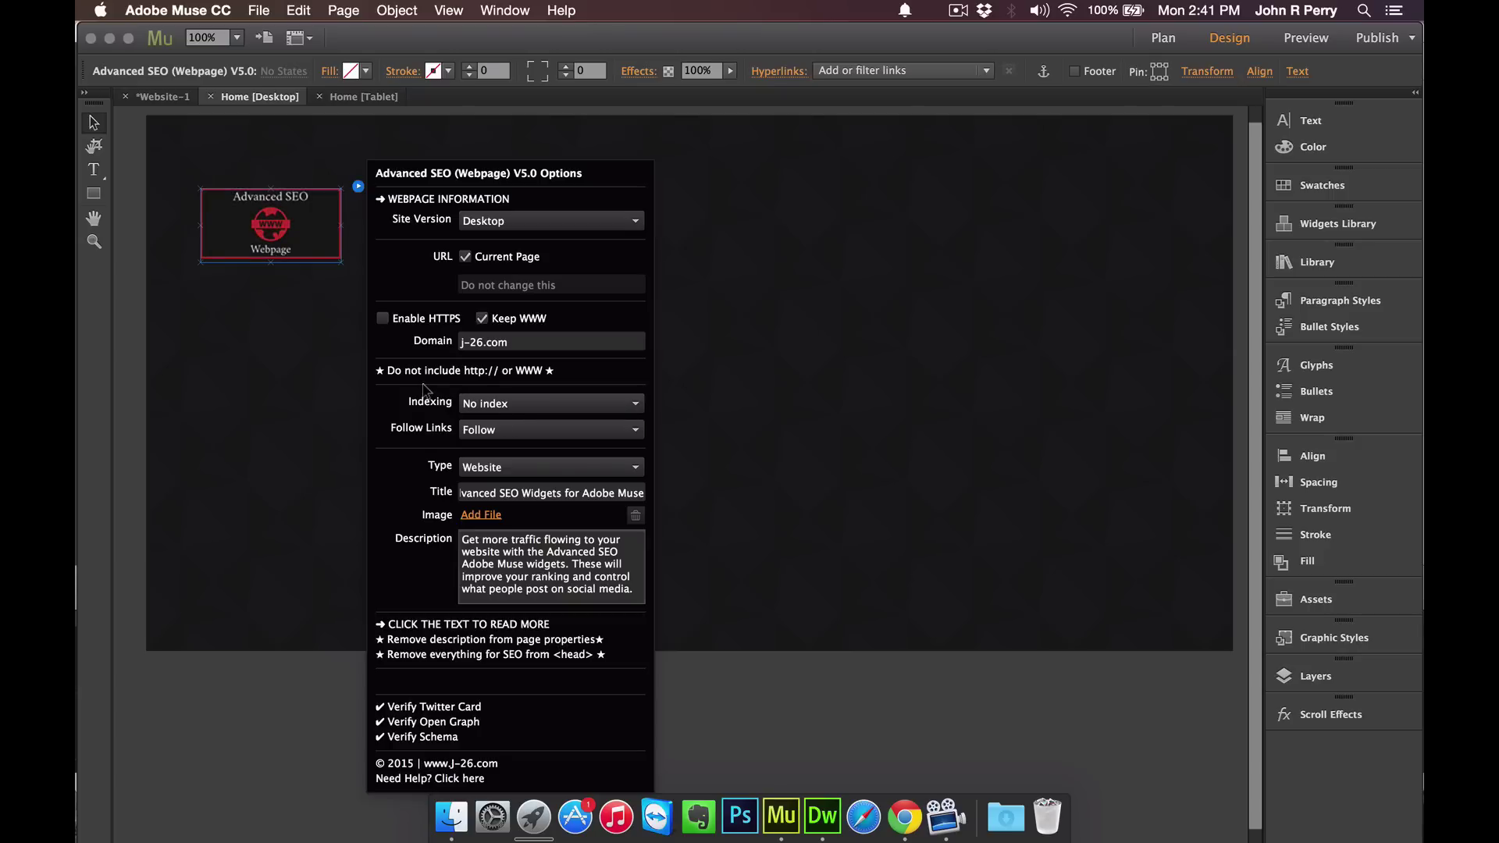
pyautogui.click(494, 403)
pyautogui.click(546, 386)
pyautogui.click(610, 433)
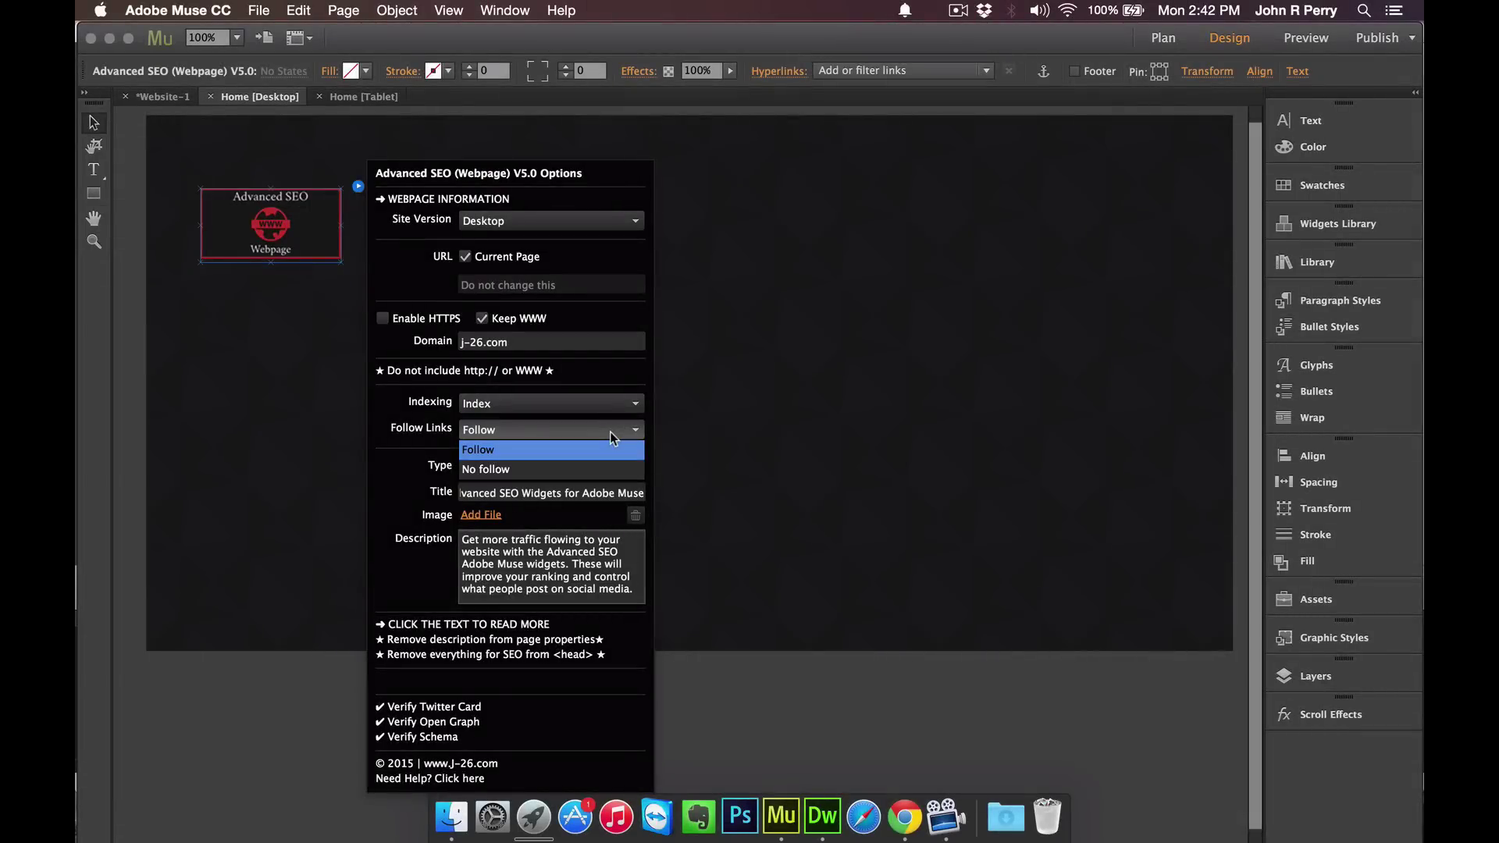
pyautogui.click(610, 433)
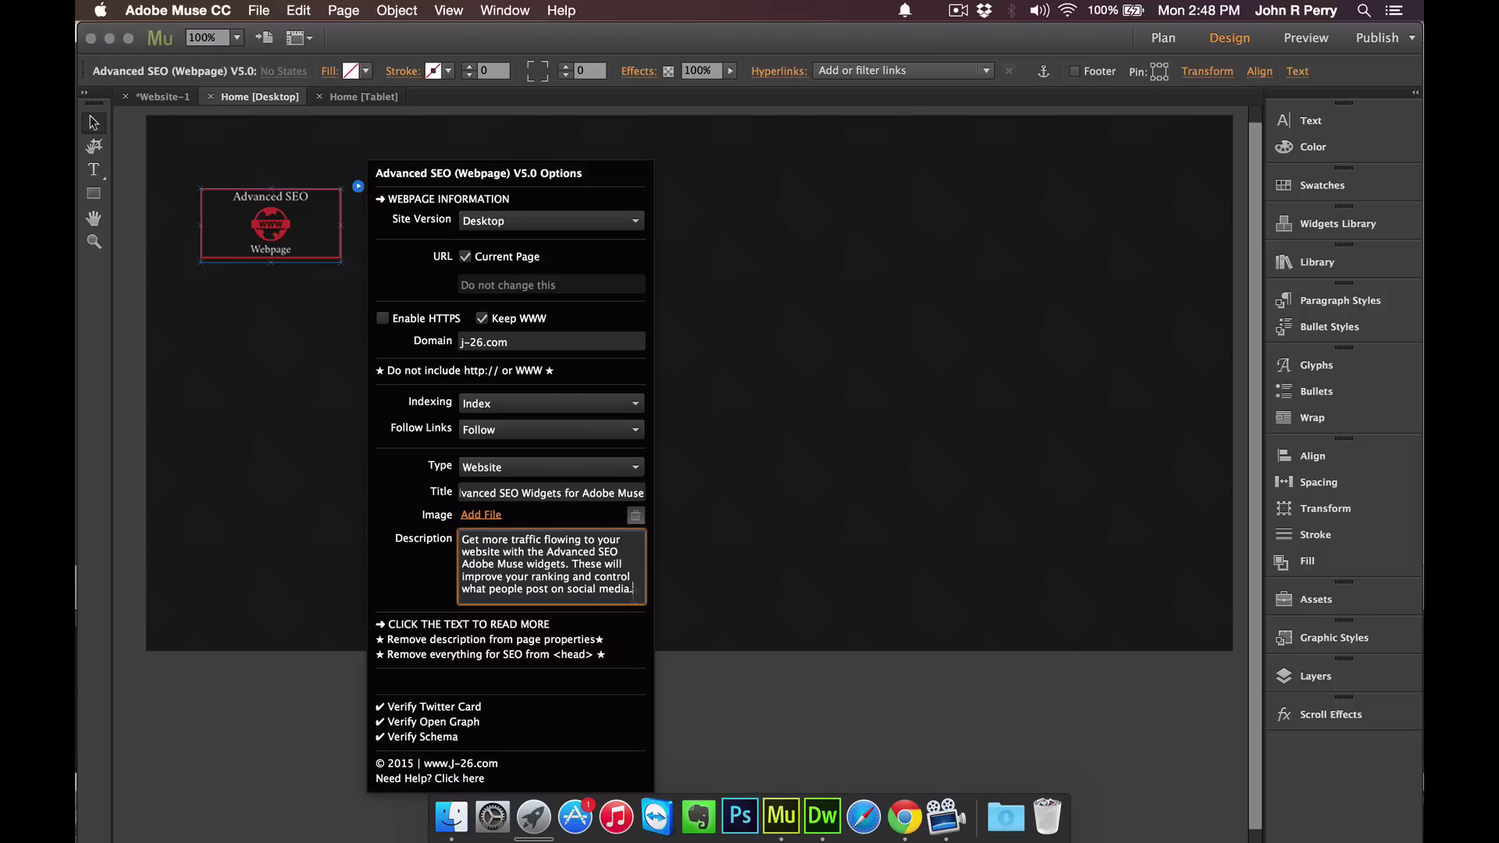
# Select the word 'traffic' in the widget's description text
pyautogui.doubleClick(520, 538)
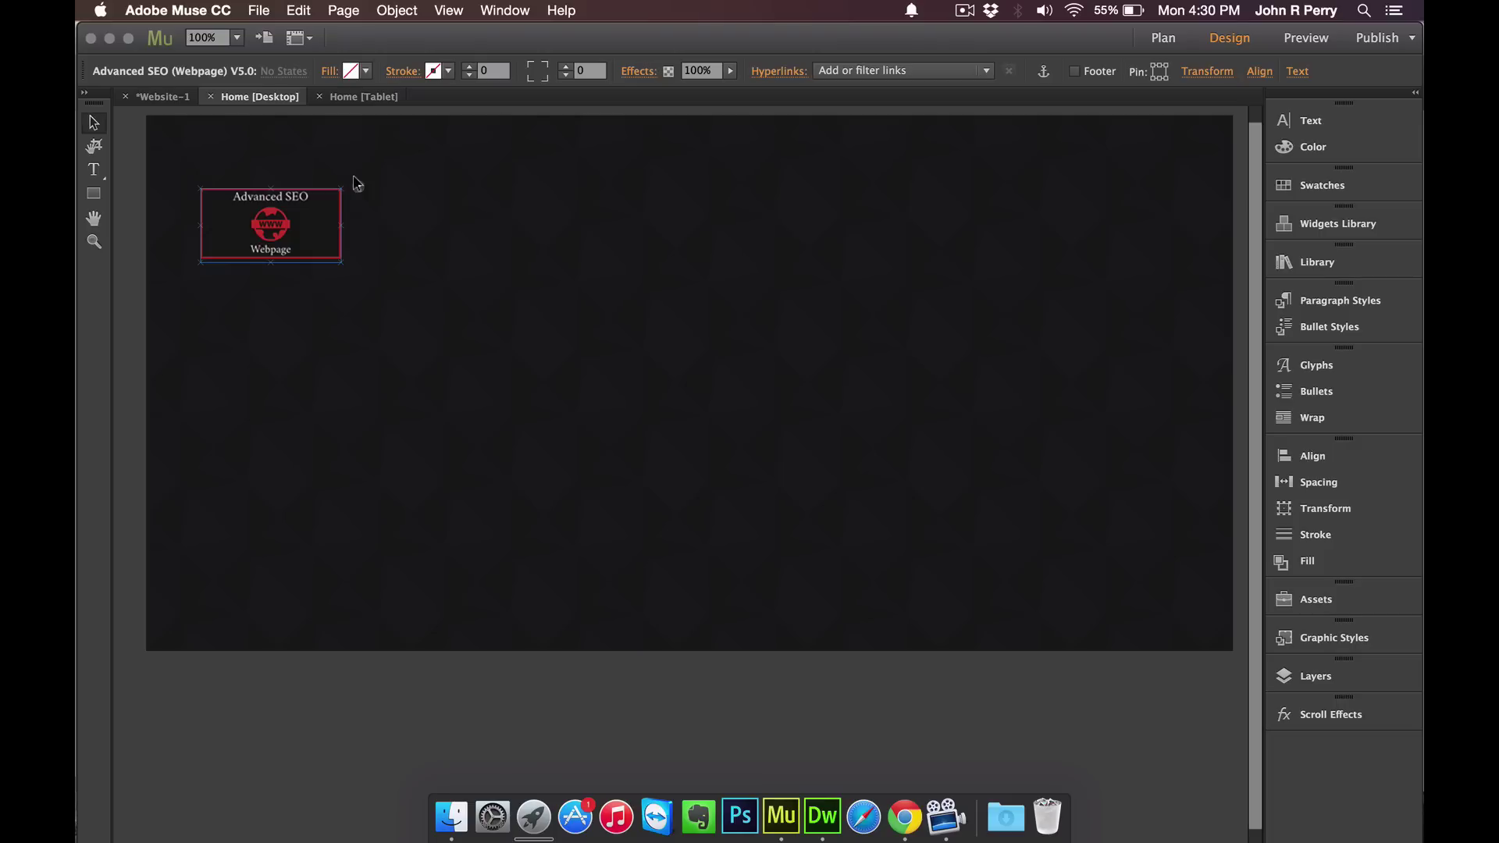
# Launch the Twitter Card, Open Graph and Schema validators from the widget options, returning to Muse
pyautogui.click(358, 186)
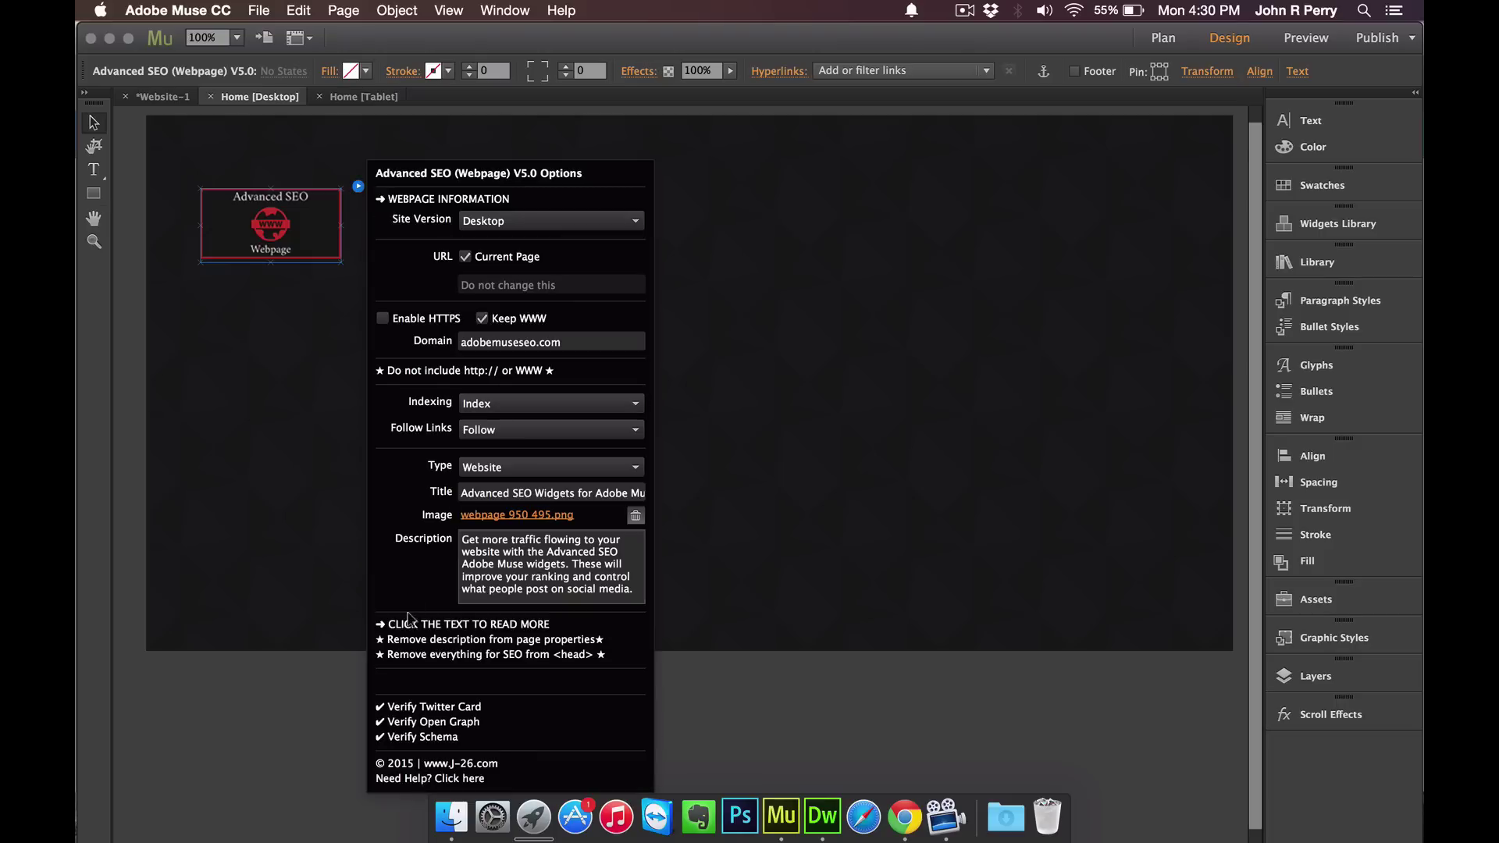
pyautogui.click(447, 708)
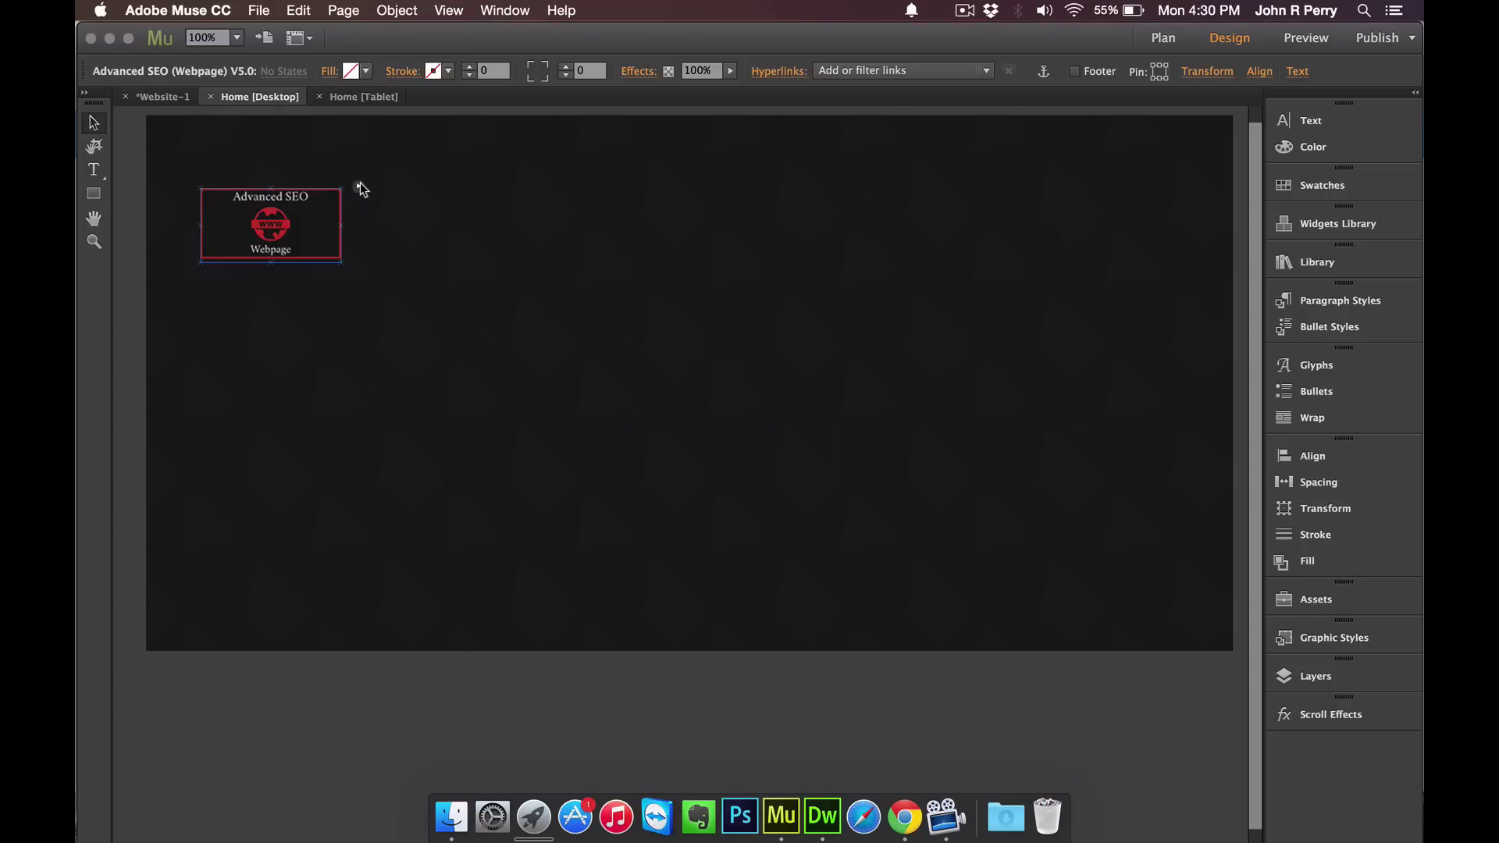
pyautogui.click(357, 187)
pyautogui.click(433, 722)
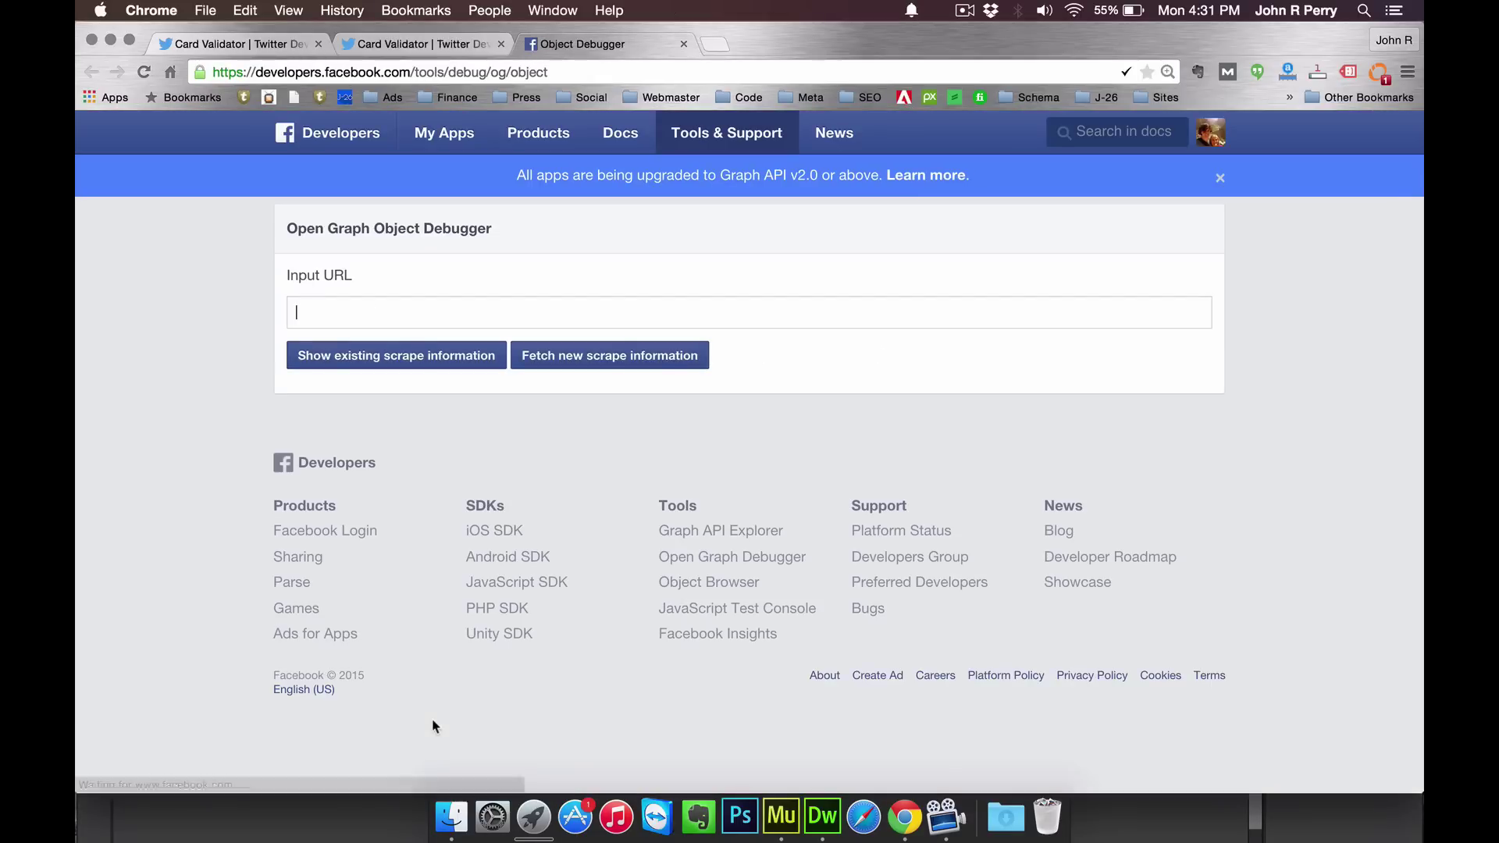
pyautogui.press('super+Tab')
pyautogui.press('super+Tab')
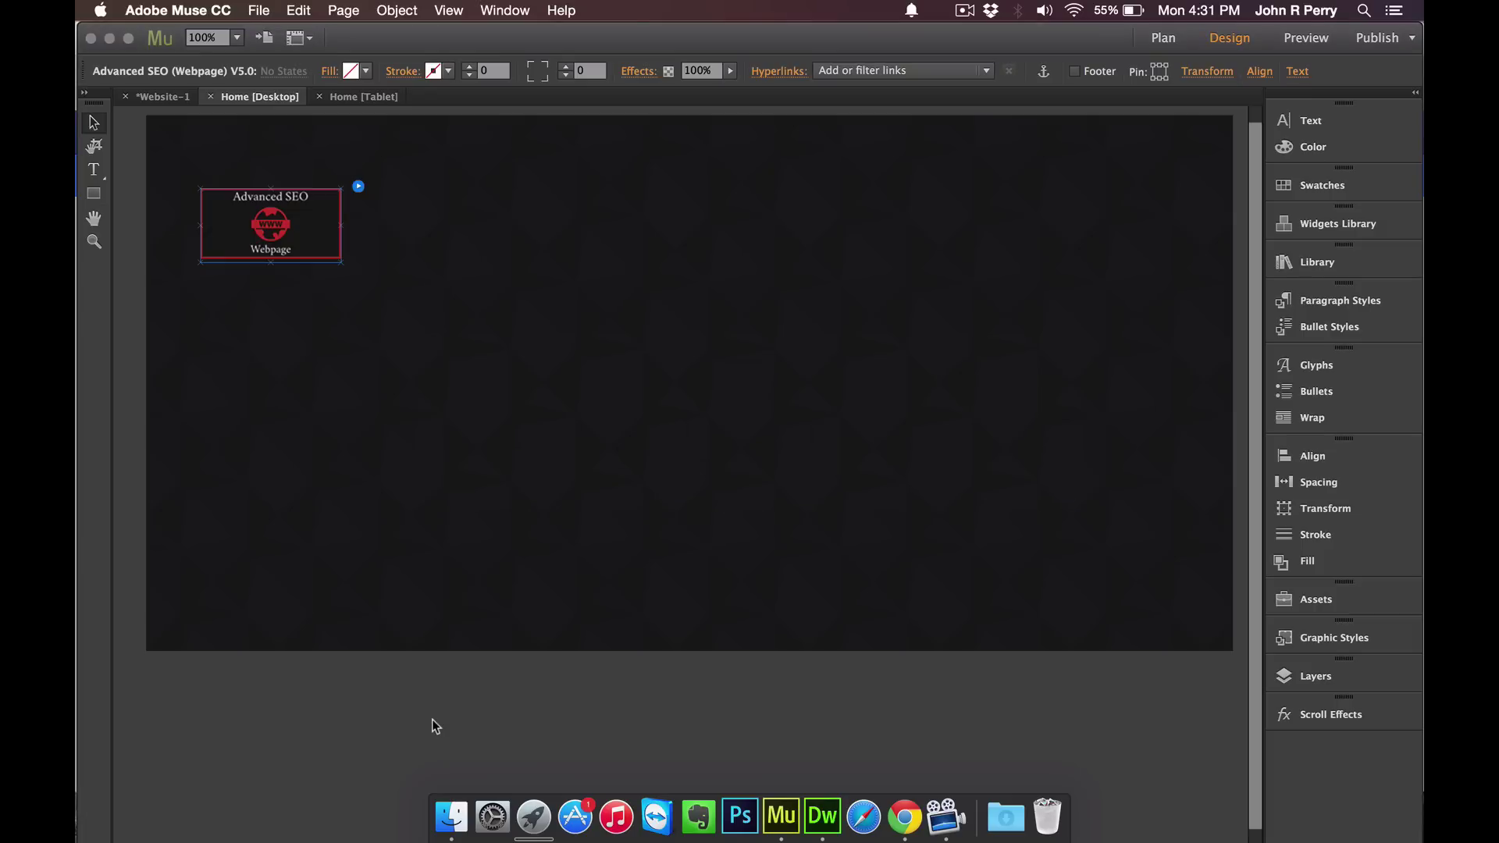
pyautogui.click(357, 186)
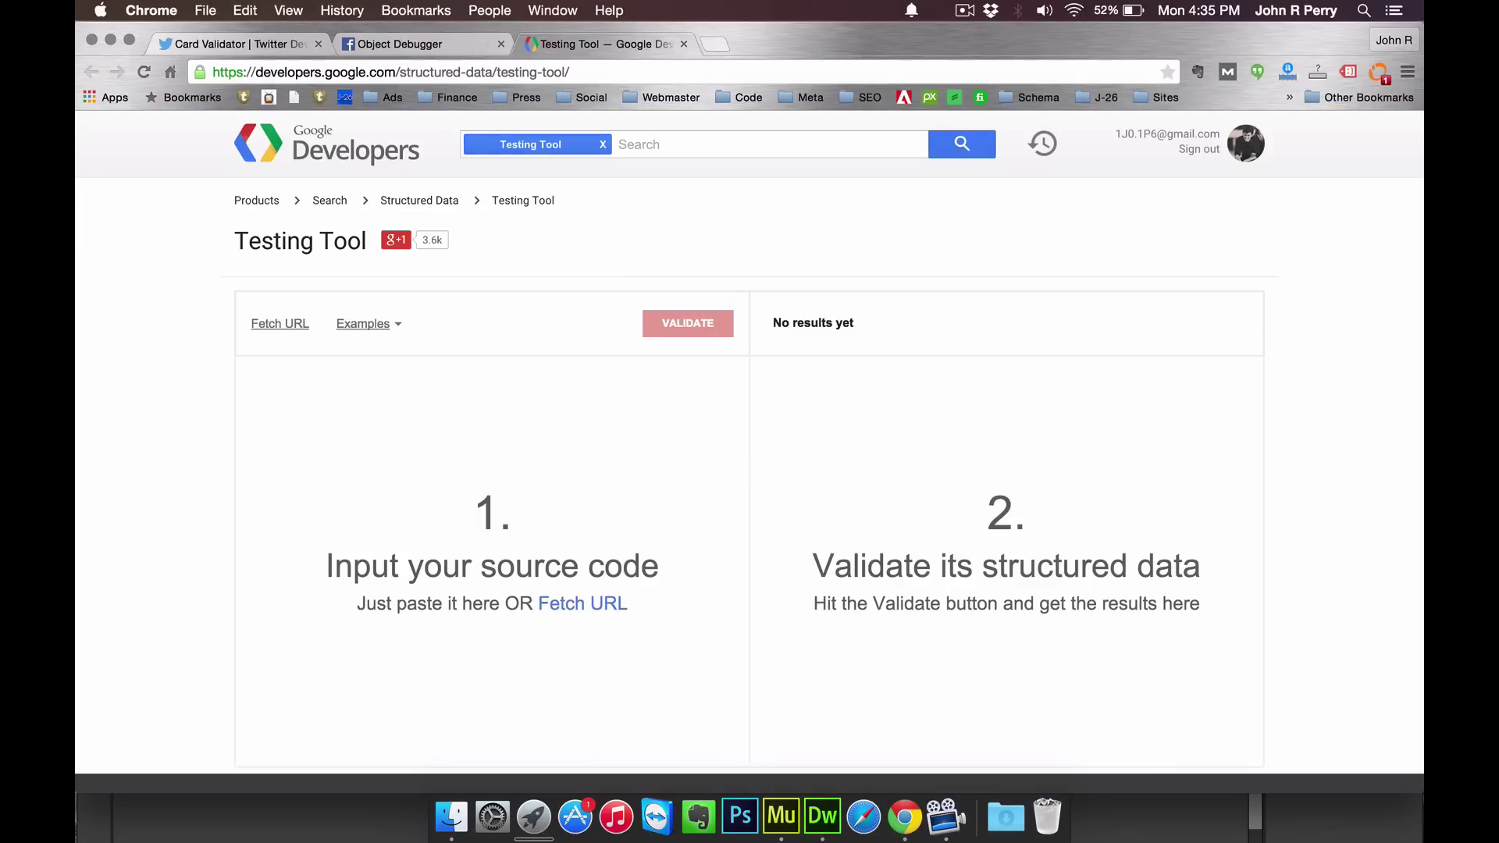
pyautogui.press('super+Tab')
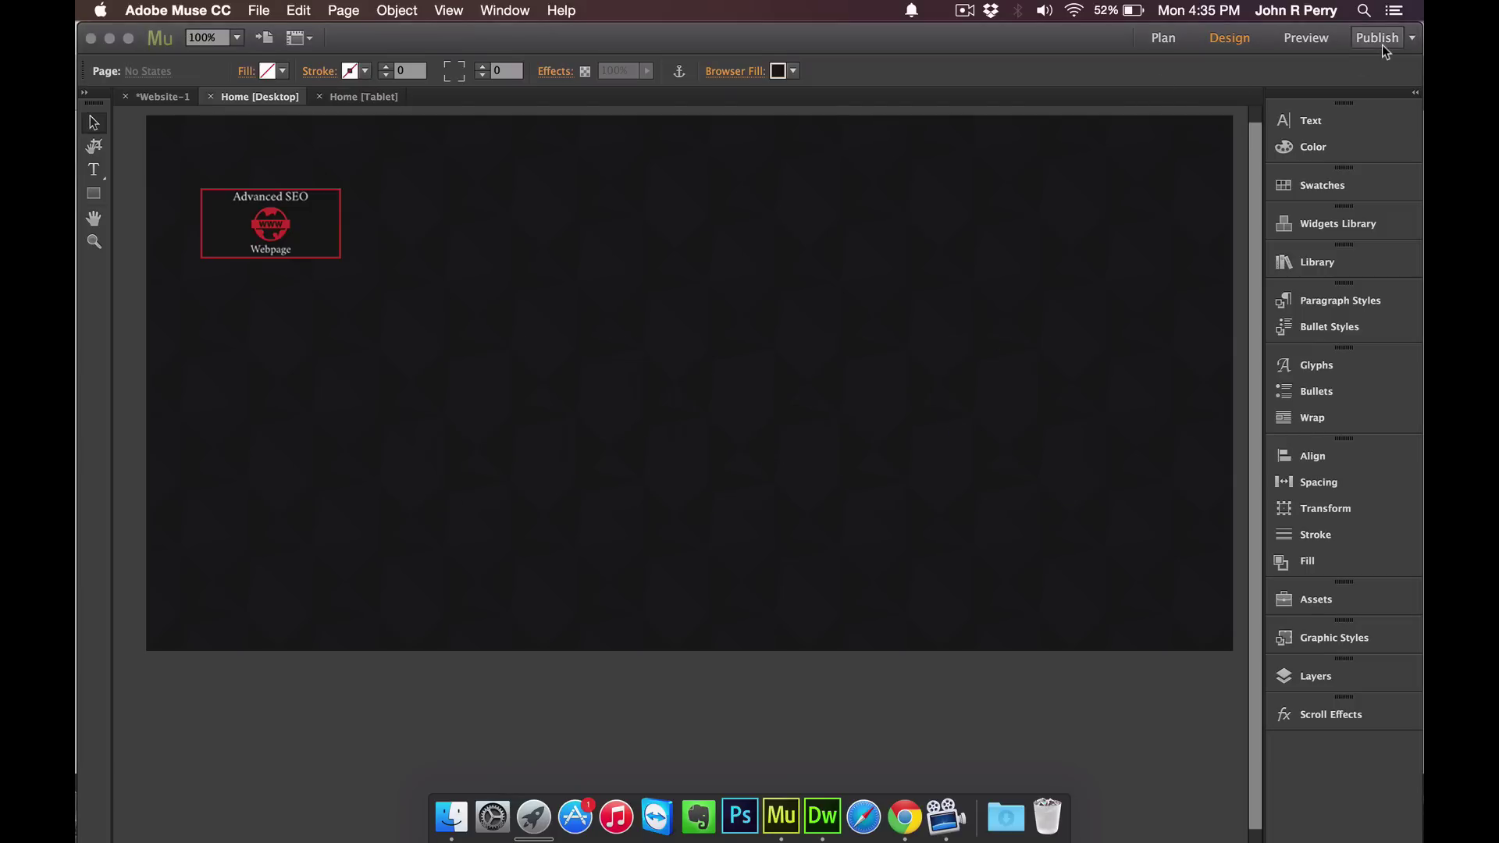
pyautogui.click(1382, 45)
pyautogui.click(927, 642)
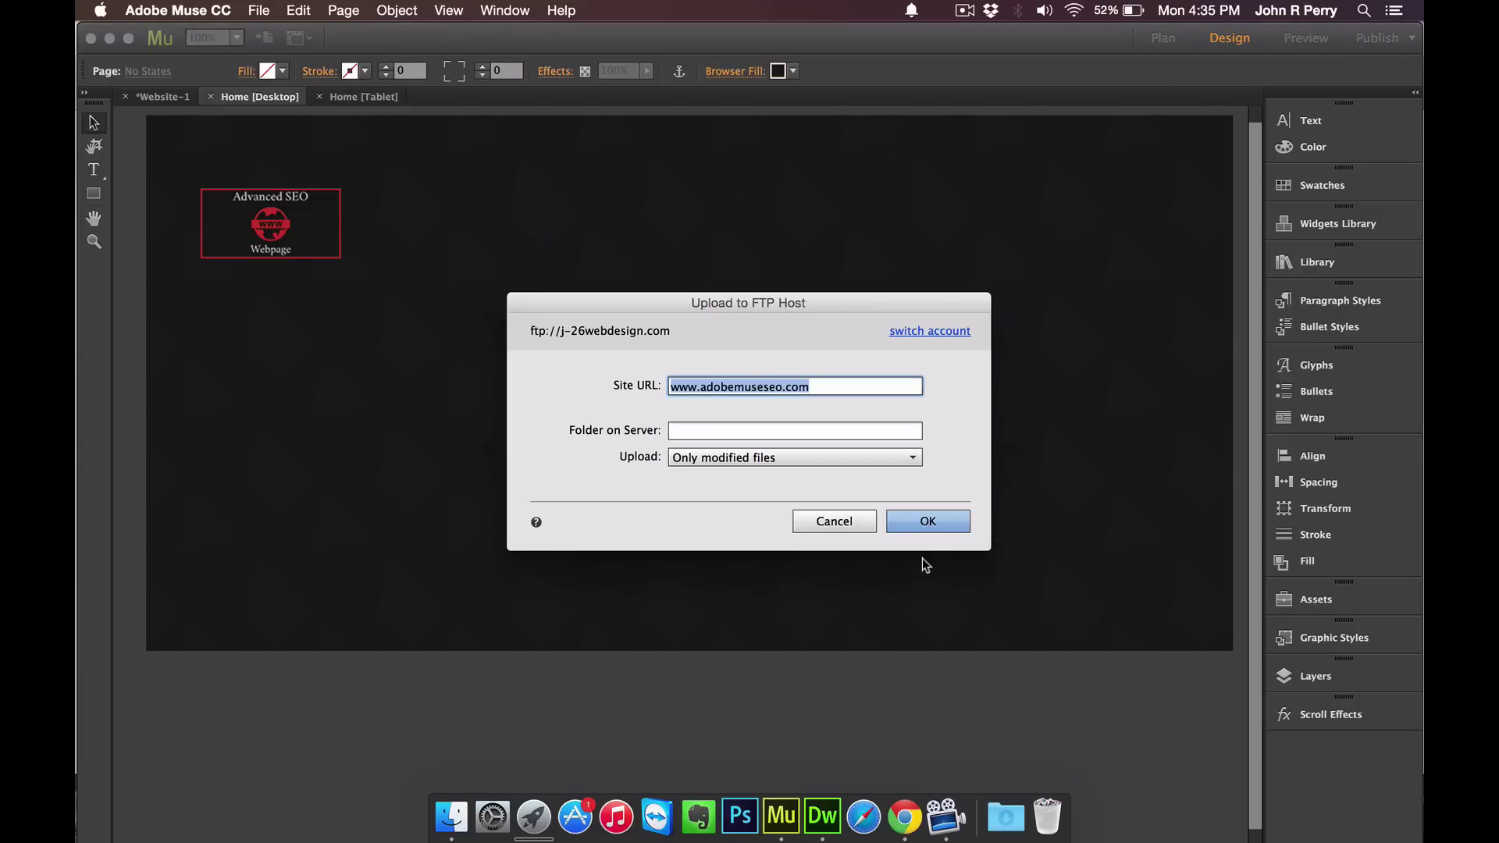
pyautogui.click(922, 523)
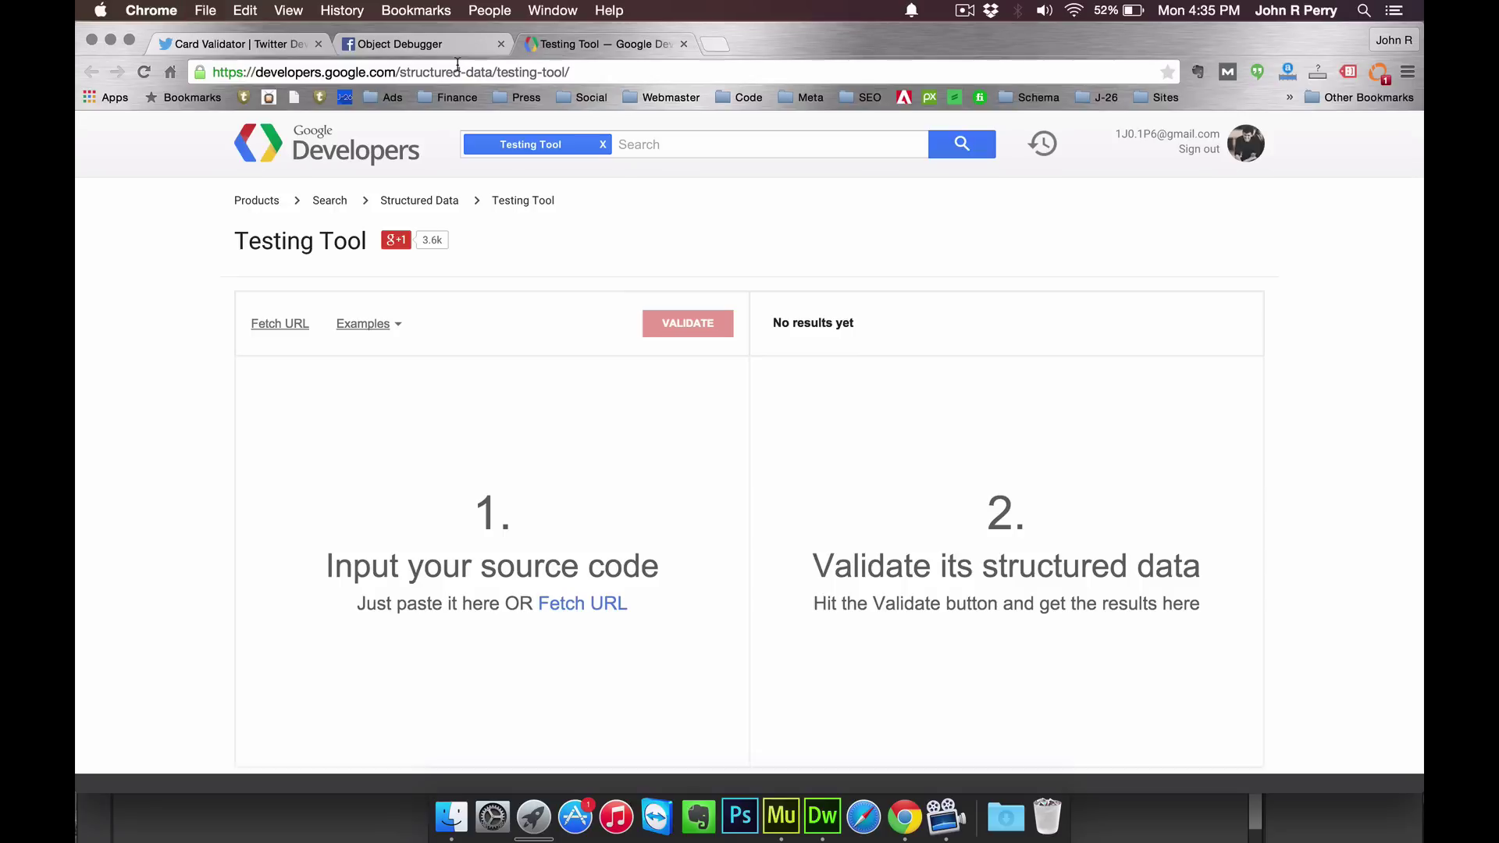
# Preview the adobemuseseo.com index page as a large-image card in Twitter's Card Validator
pyautogui.click(230, 44)
pyautogui.write('http://www.adobemuseseo.com/index.html')
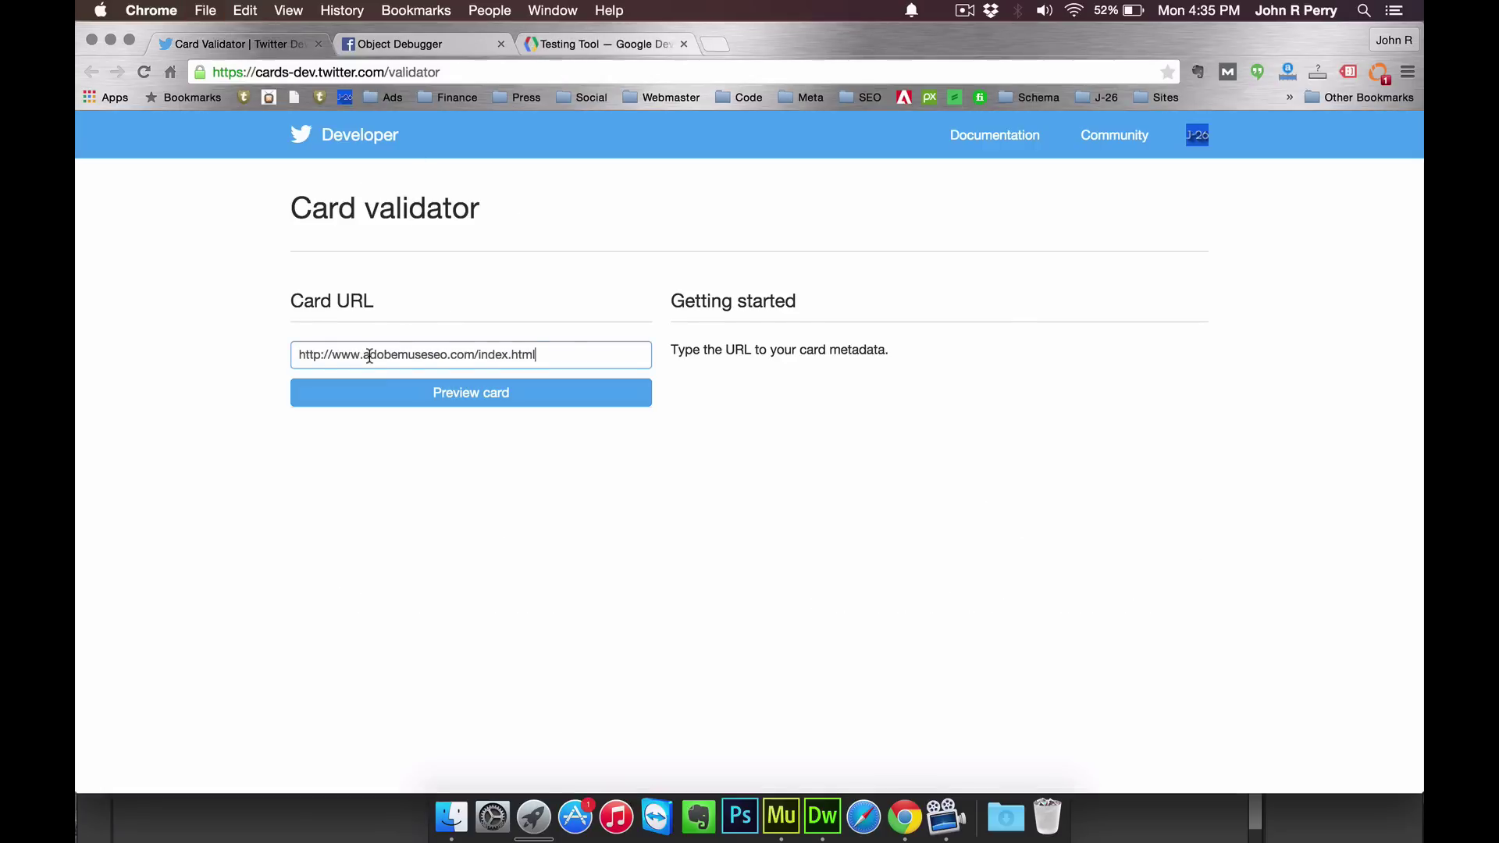
pyautogui.click(400, 398)
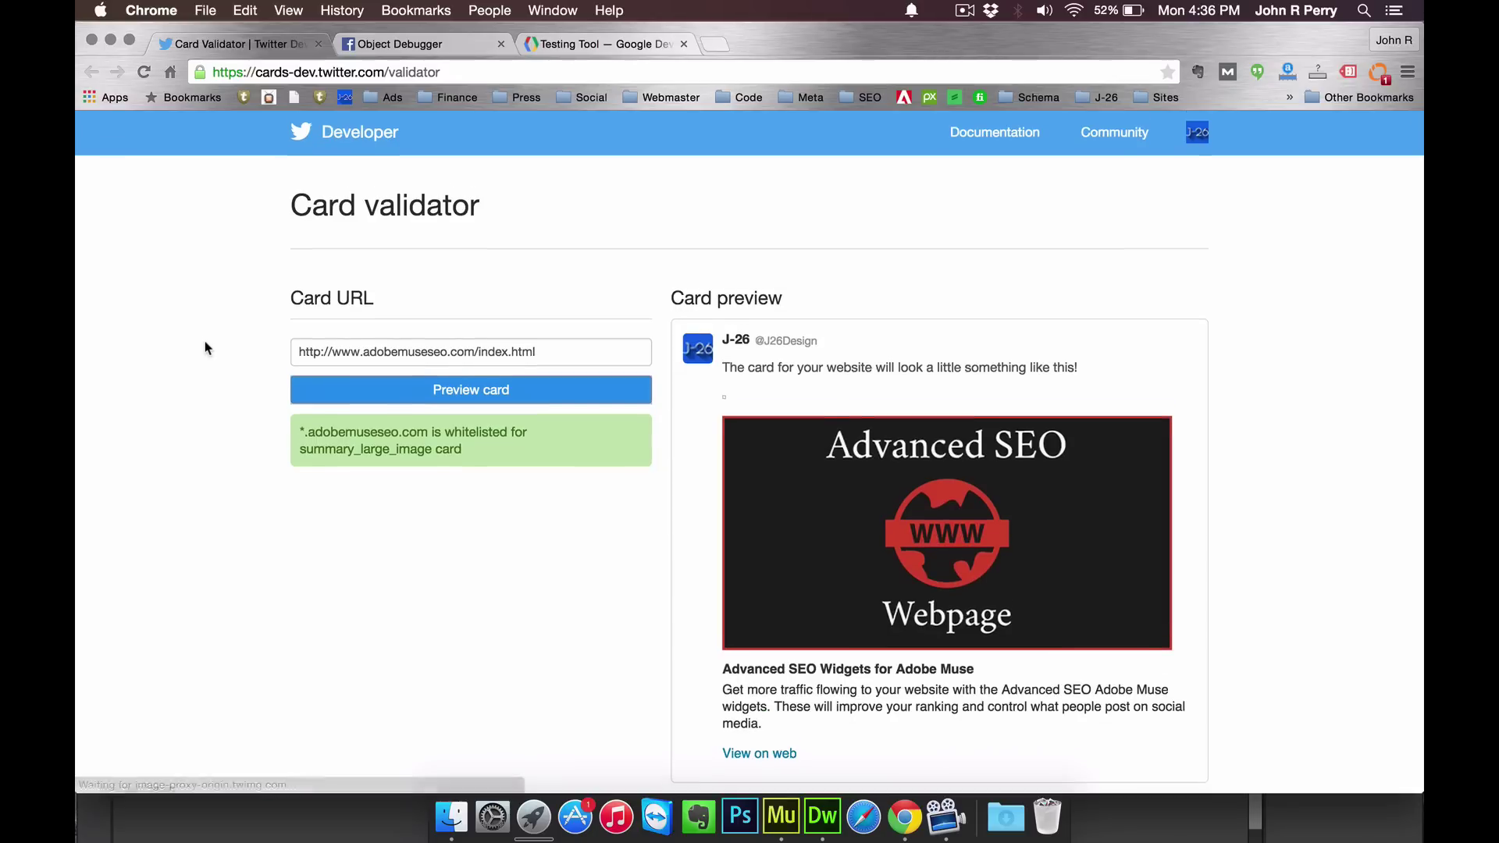
pyautogui.scroll(-4, 207, 347)
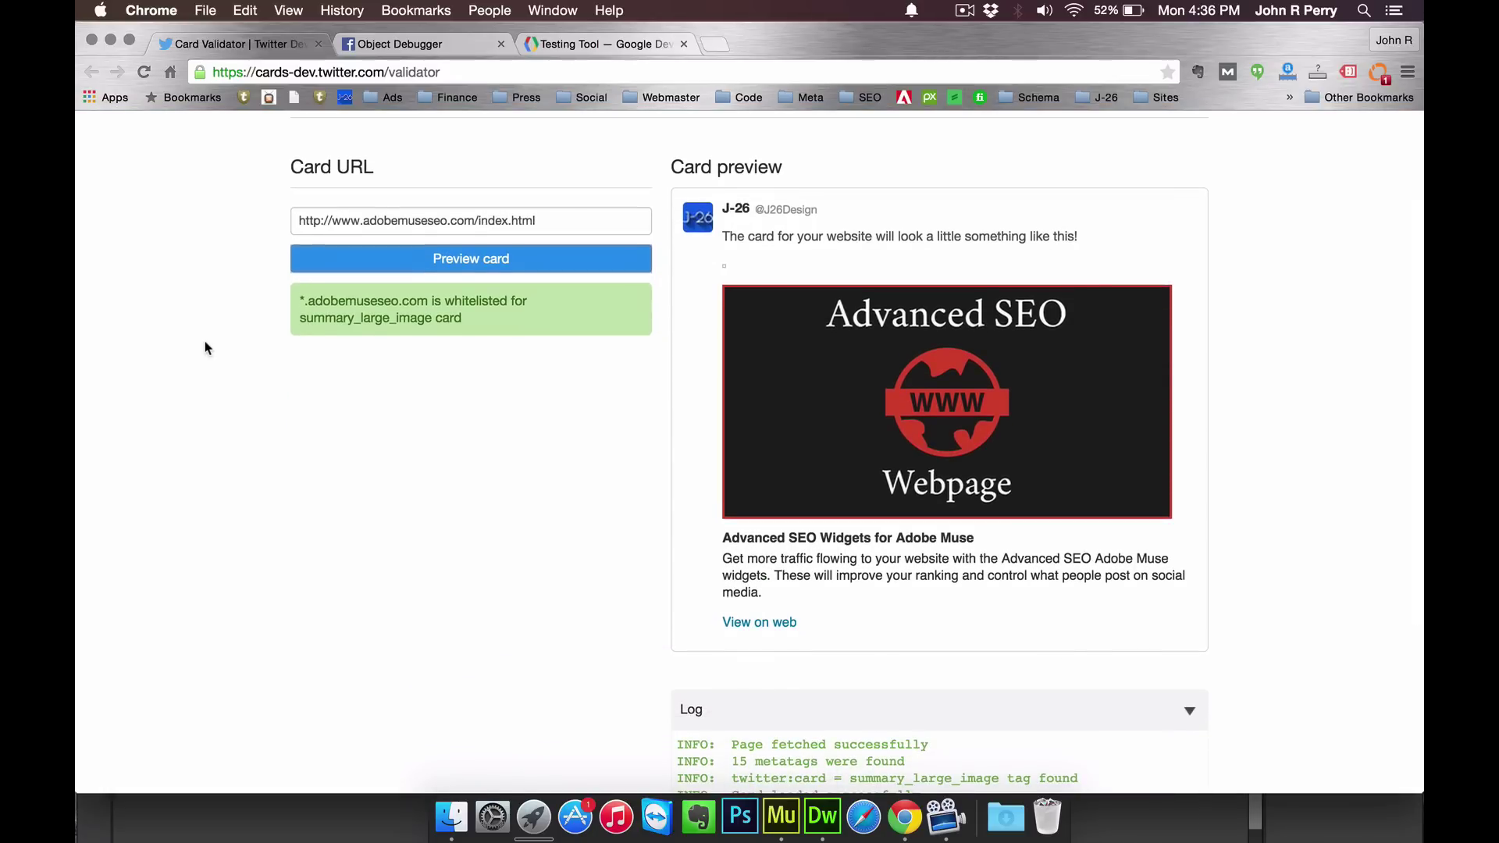
pyautogui.hotkey('ctrl', 'Tab')
# Scrape the adobemuseseo.com index page in Facebook's debugger and review its og tags and preview
pyautogui.write('http://www.adobemuseseo.com/index.html')
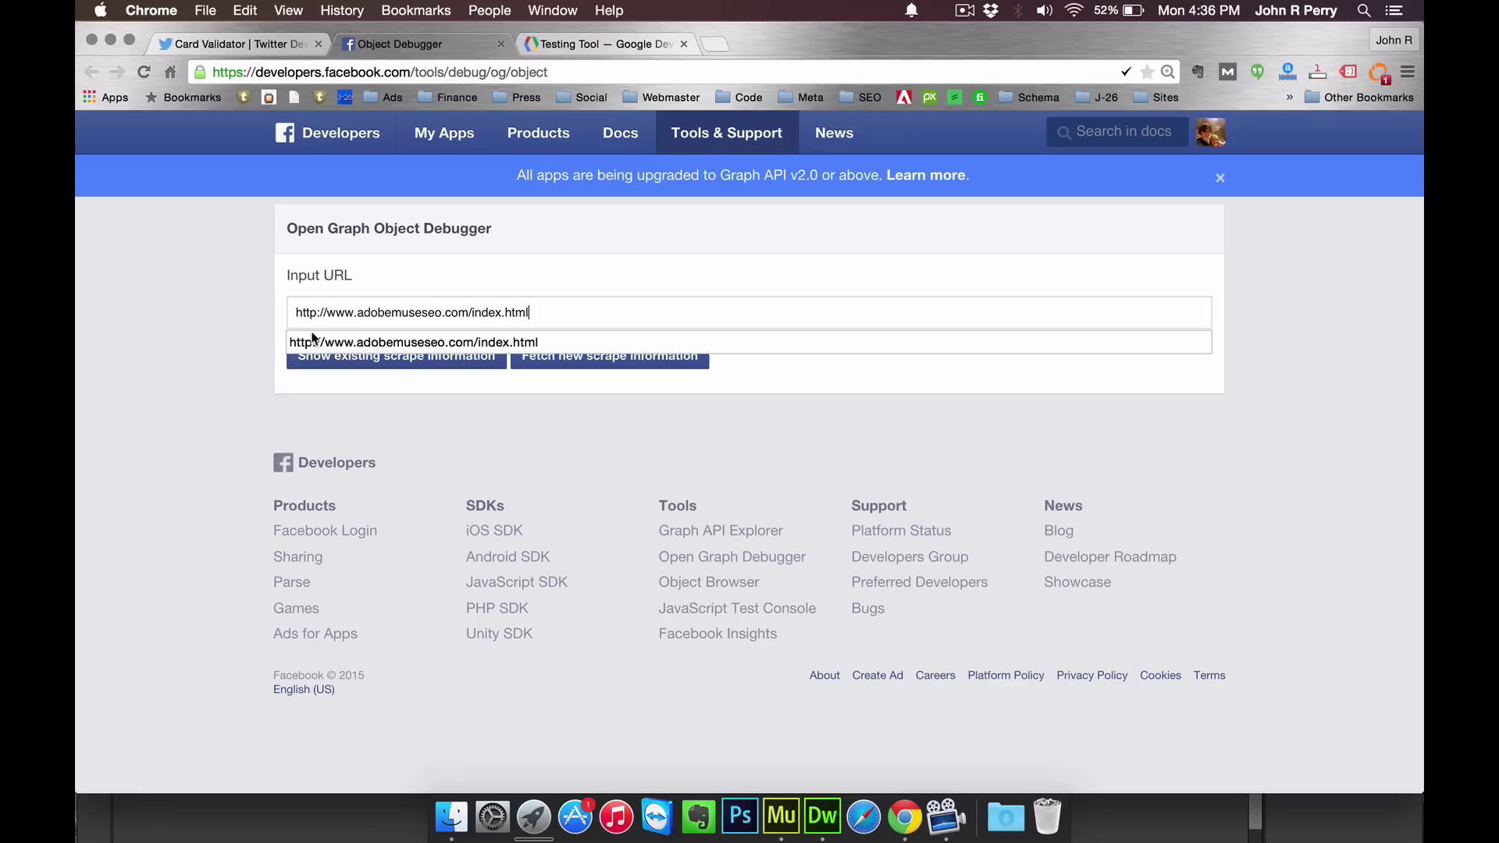
pyautogui.click(660, 357)
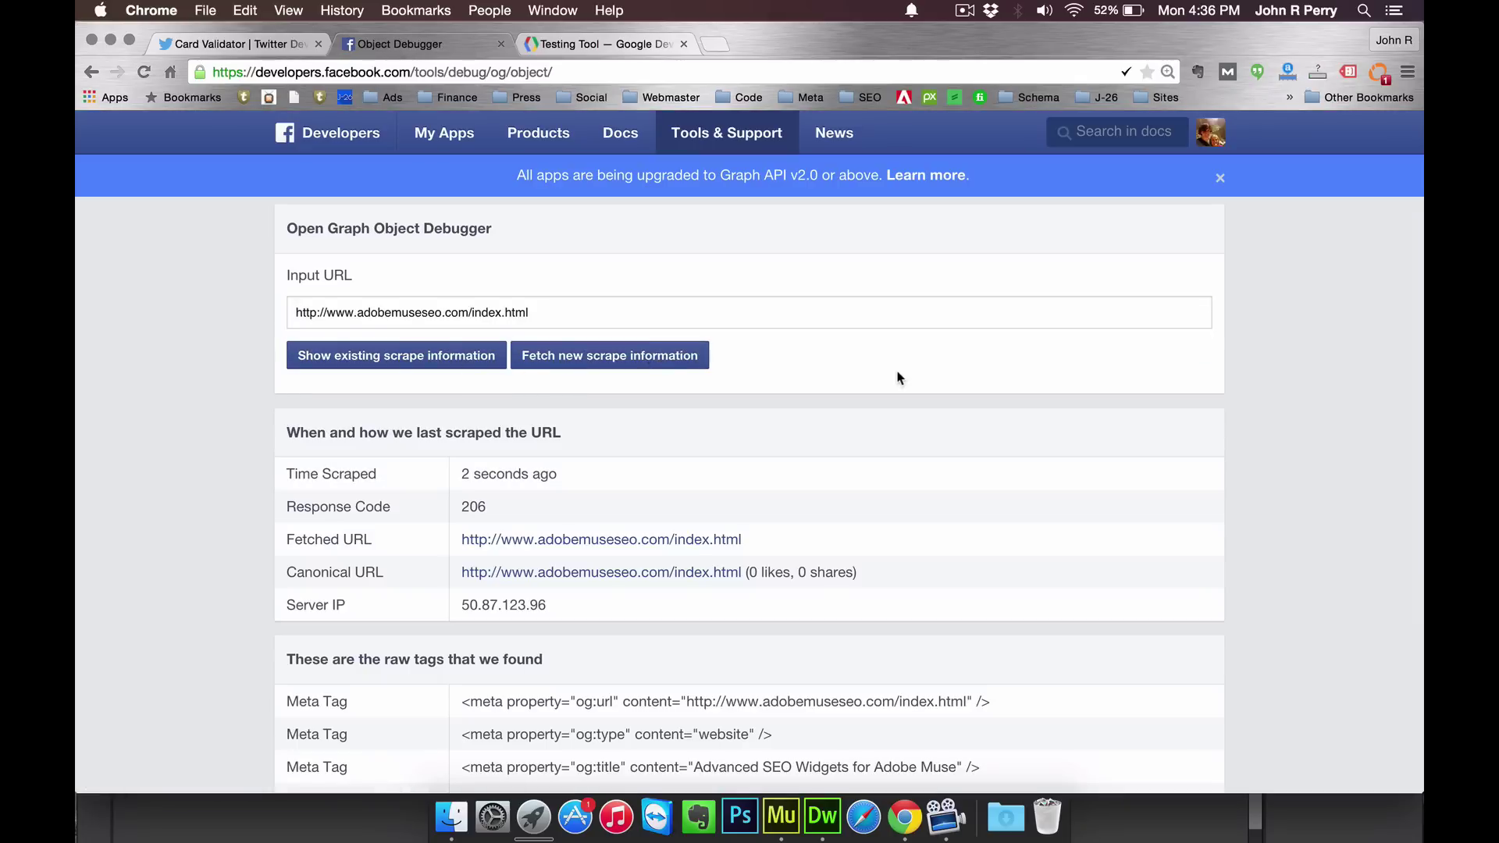
pyautogui.click(689, 361)
pyautogui.scroll(-10, 1068, 329)
pyautogui.scroll(-7, 1068, 331)
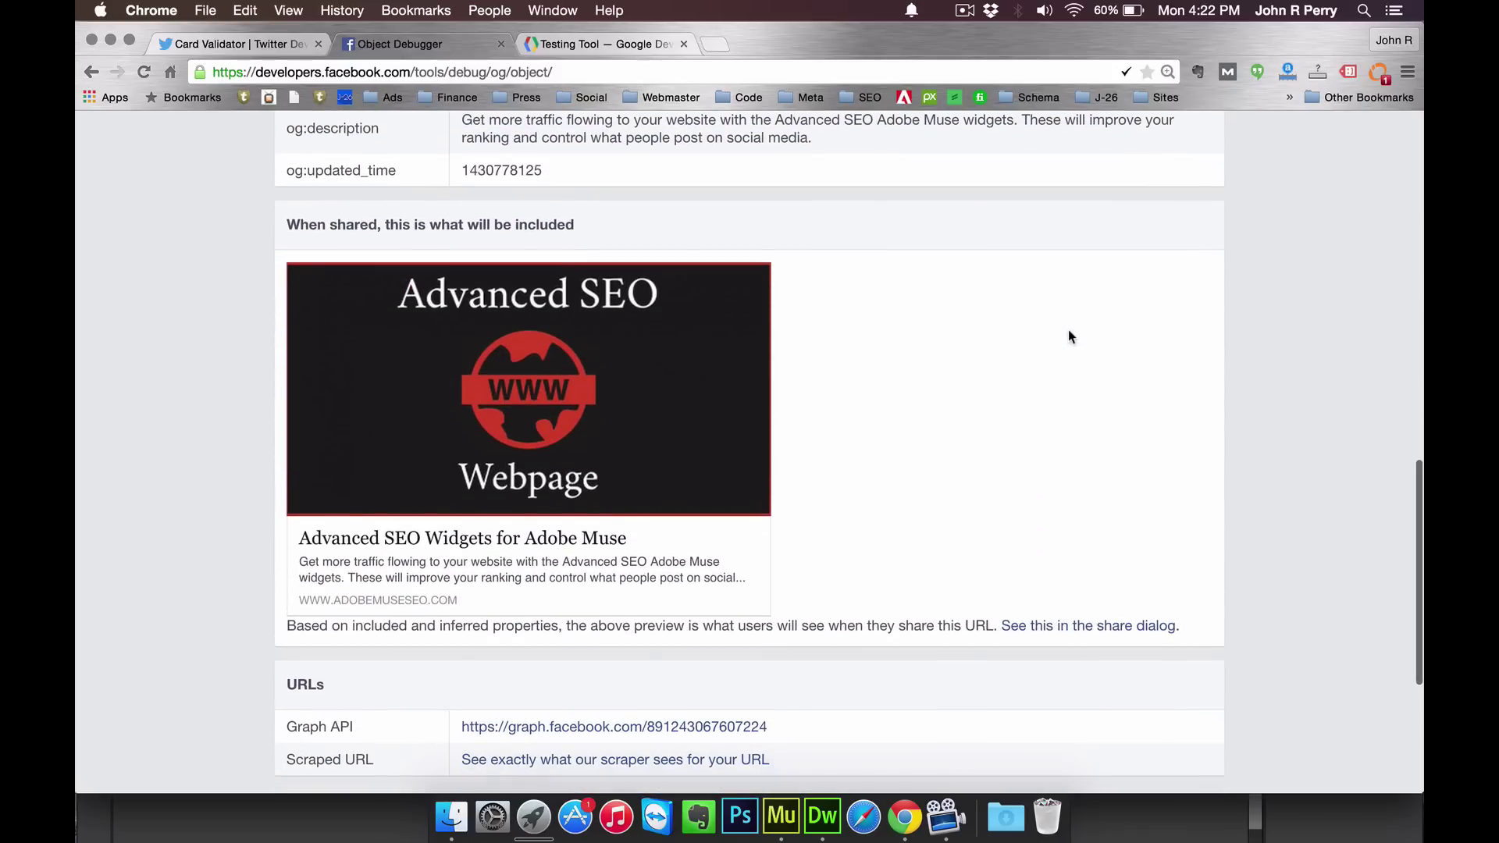
pyautogui.scroll(5, 1069, 336)
pyautogui.scroll(7, 1067, 331)
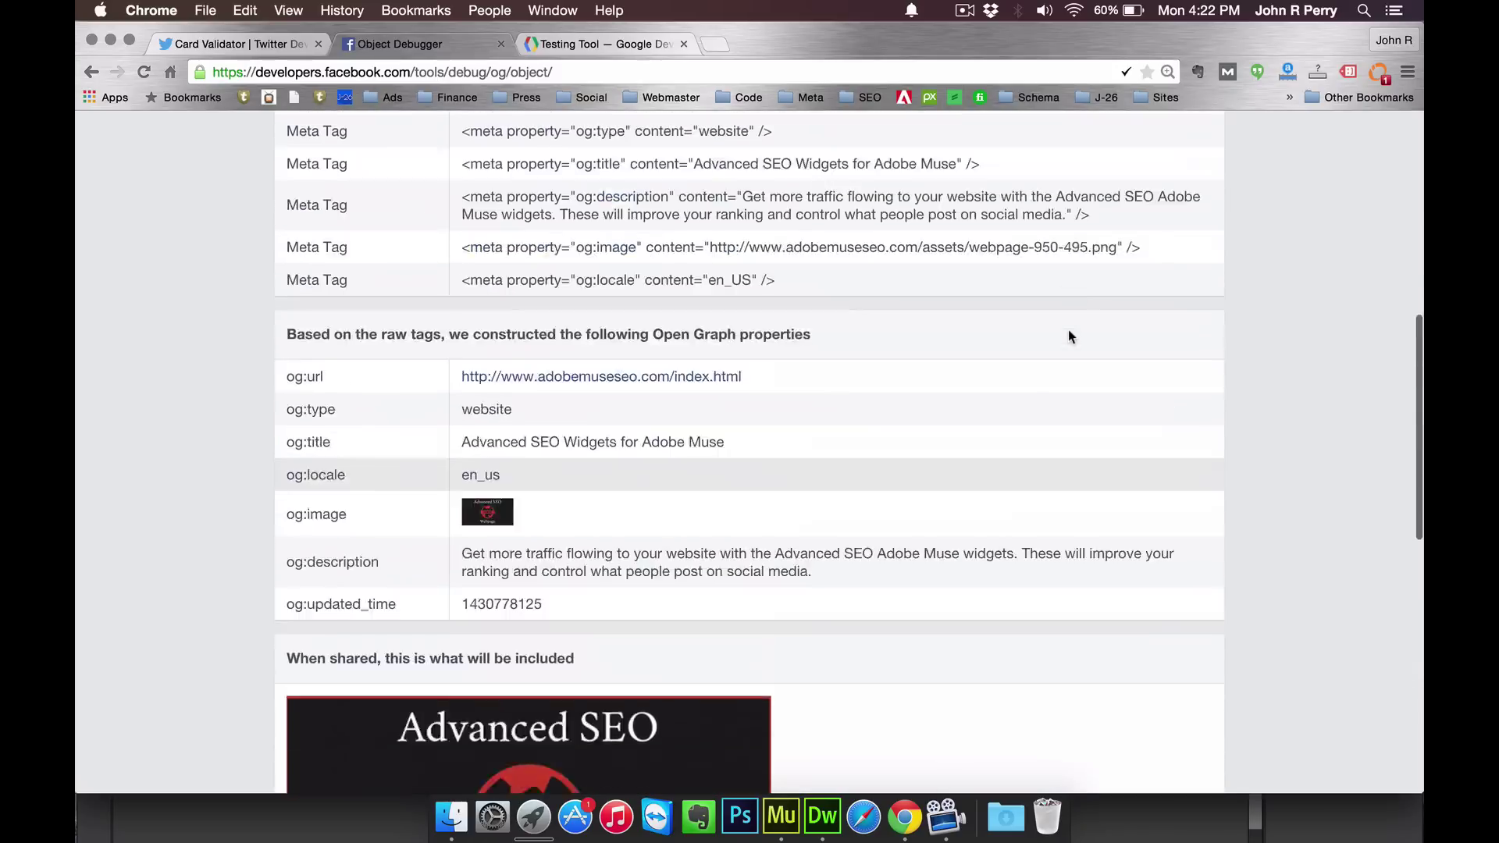
pyautogui.scroll(7, 922, 362)
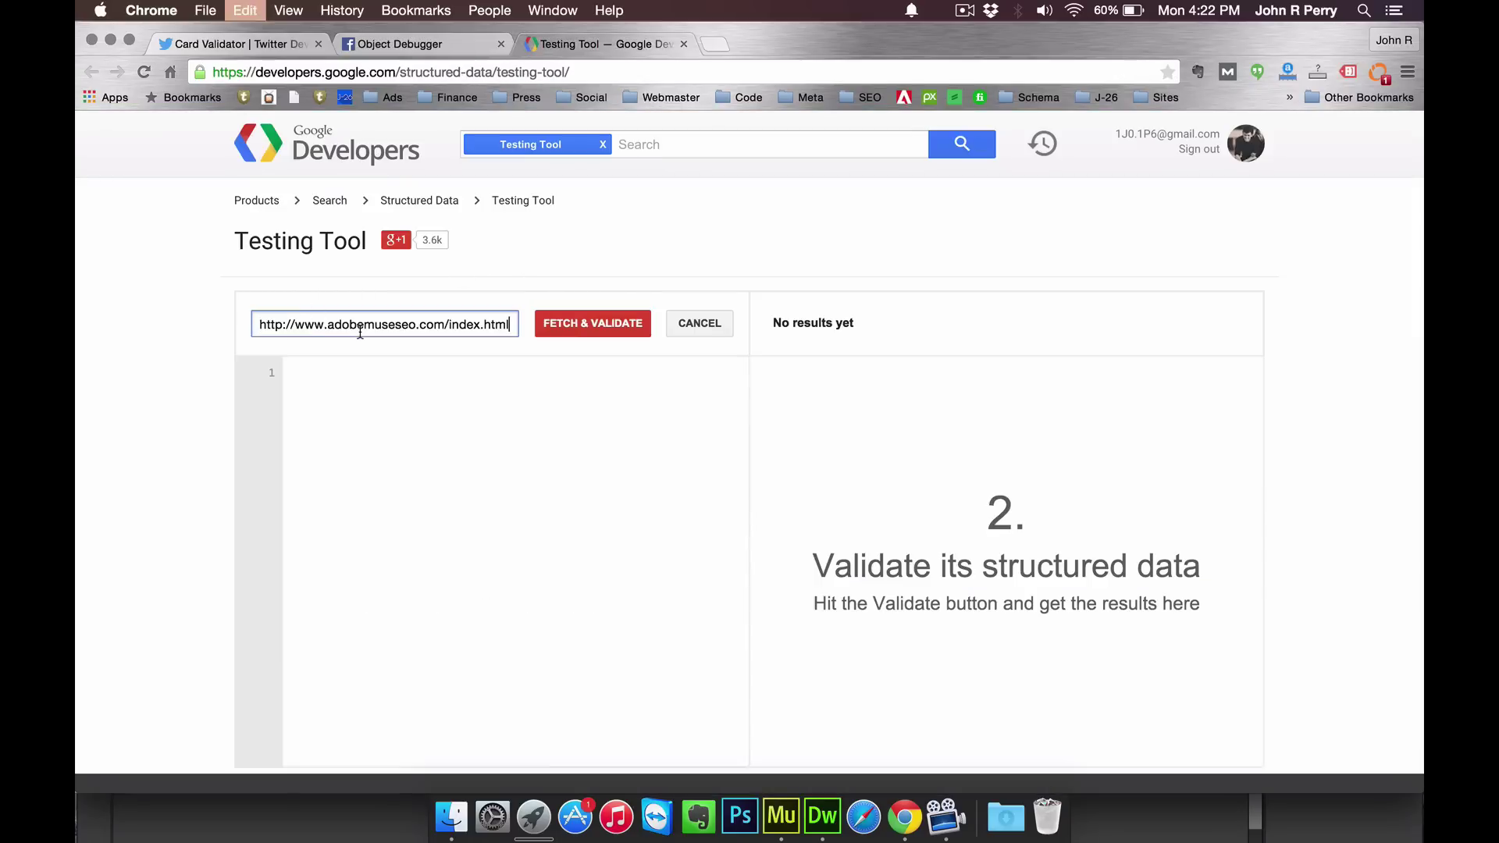
# Fetch and validate the index.html page's structured data in Google's testing tool
pyautogui.click(593, 317)
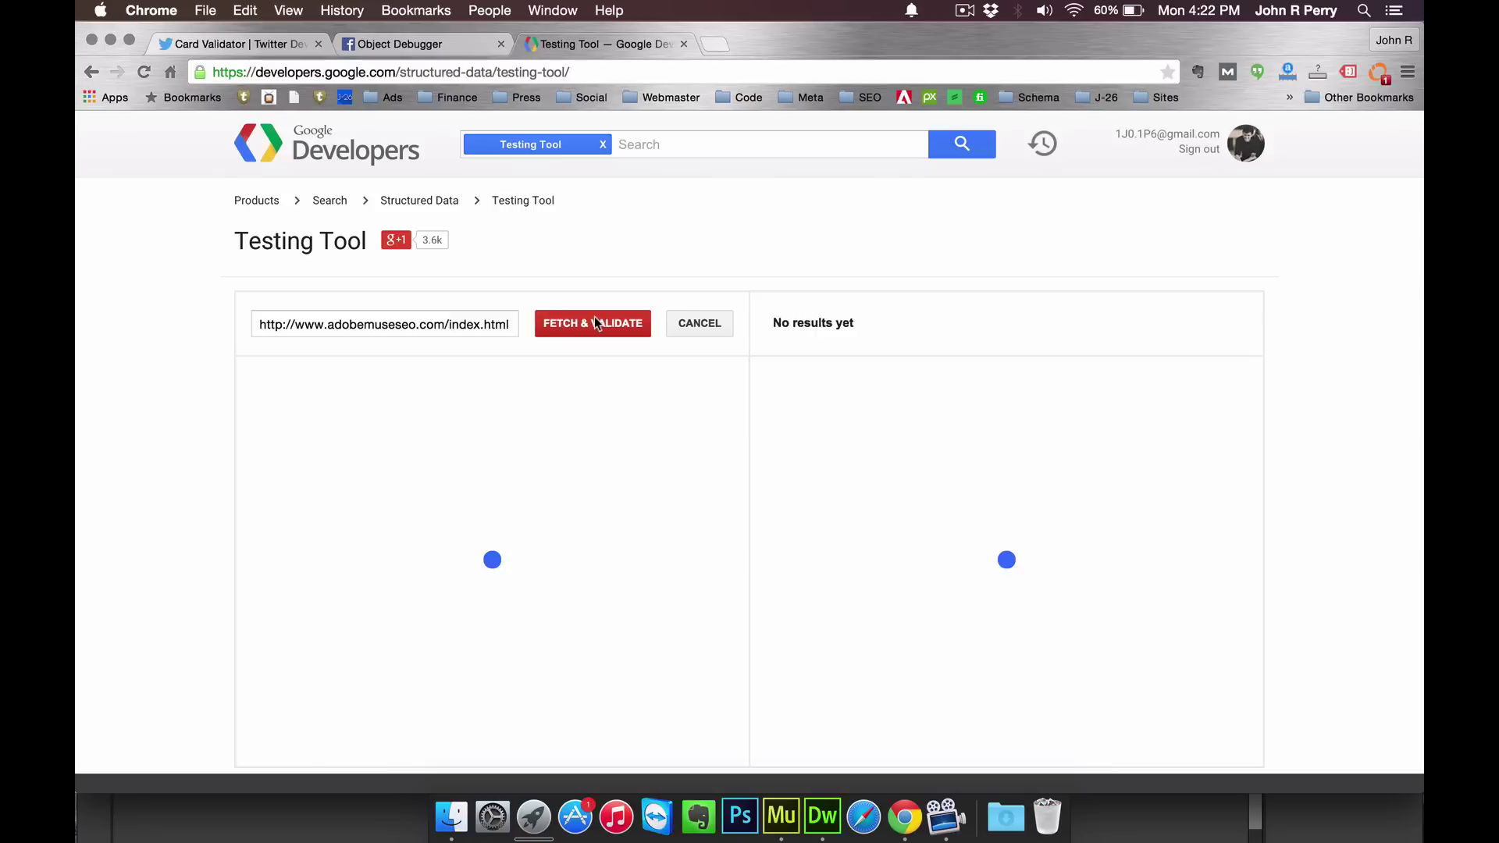